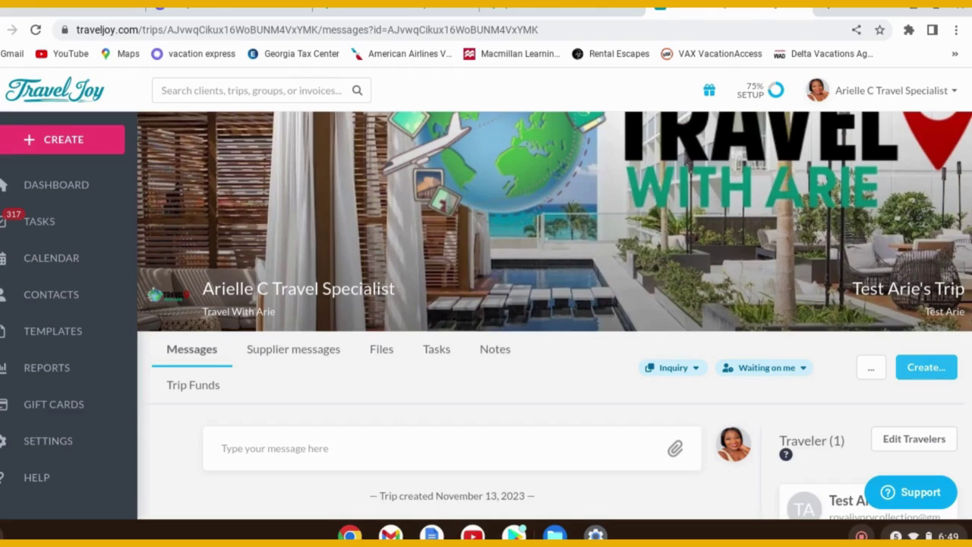
Show the Vacation Express summary for the Royalton Riviera Cancun Hideaway package, down to its $1836.00 pricing.
{"action": "scroll", "coordinate": [487, 237], "scroll_direction": "down", "scroll_amount": 1}
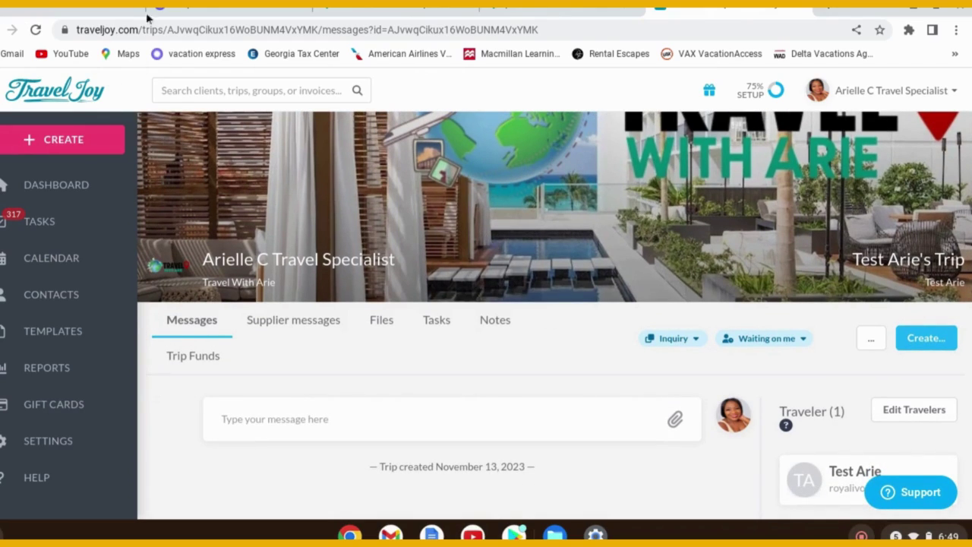
{"action": "left_click", "coordinate": [228, 9]}
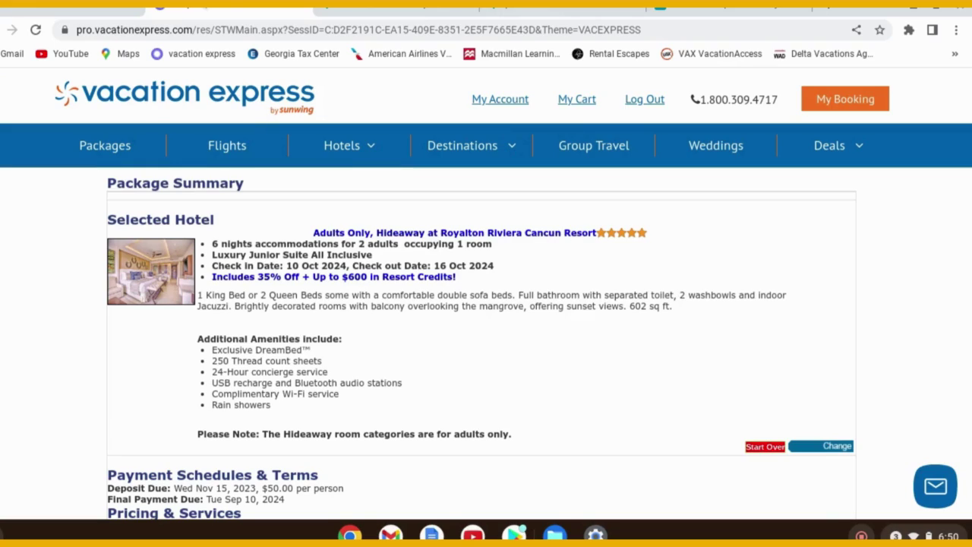
{"action": "scroll", "coordinate": [486, 293], "scroll_direction": "down", "scroll_amount": 2}
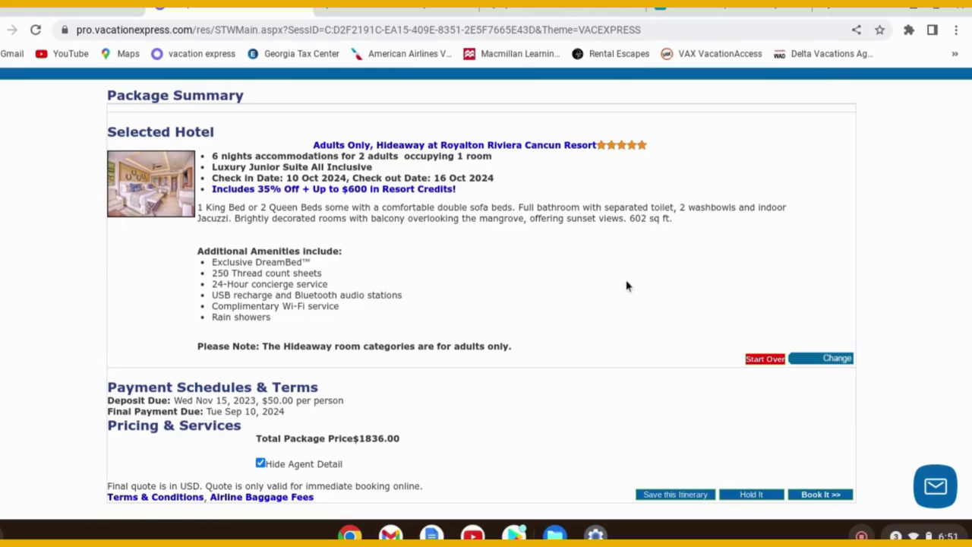
{"action": "scroll", "coordinate": [627, 291], "scroll_direction": "down", "scroll_amount": 1}
{"action": "scroll", "coordinate": [628, 291], "scroll_direction": "down", "scroll_amount": 3}
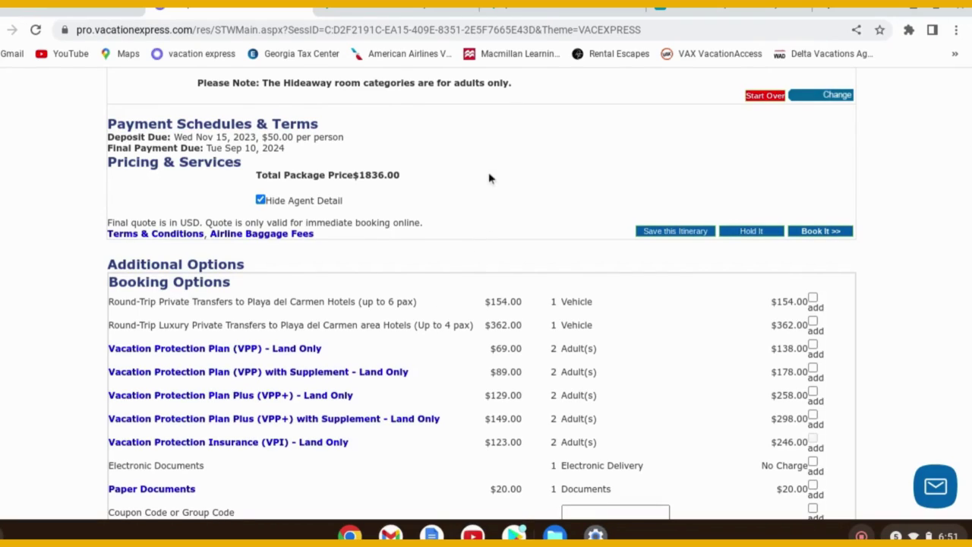
{"action": "scroll", "coordinate": [489, 178], "scroll_direction": "up", "scroll_amount": 2}
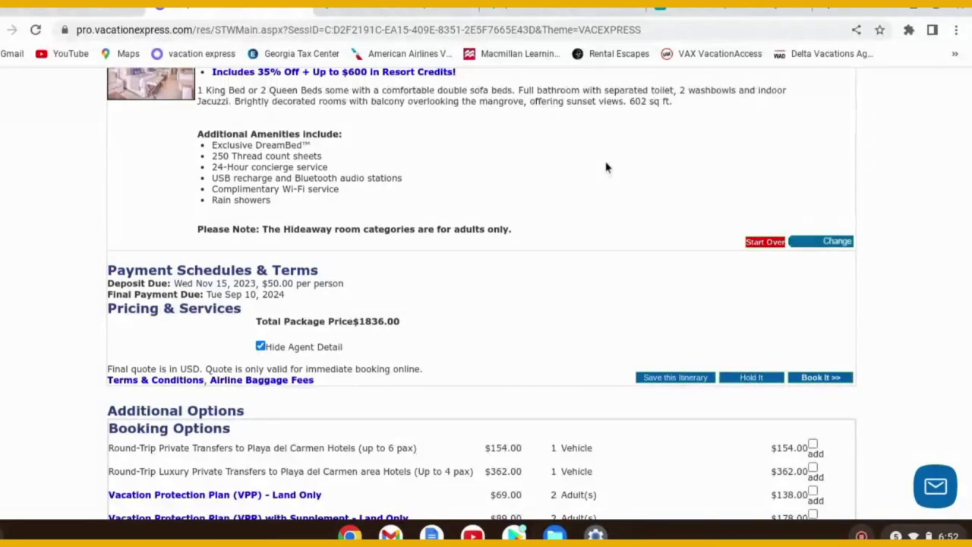
{"action": "scroll", "coordinate": [606, 167], "scroll_direction": "up", "scroll_amount": 3}
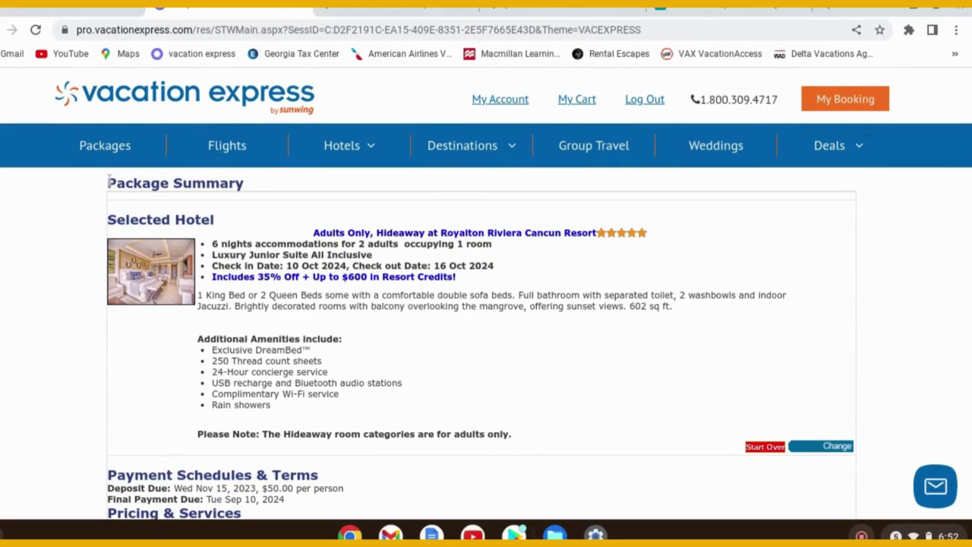
Select the package summary from the hotel details through pricing, then go back to TravelJoy.
{"action": "left_click_drag", "start_coordinate": [108, 181], "coordinate": [608, 454]}
{"action": "left_click_drag", "start_coordinate": [615, 472], "coordinate": [670, 363]}
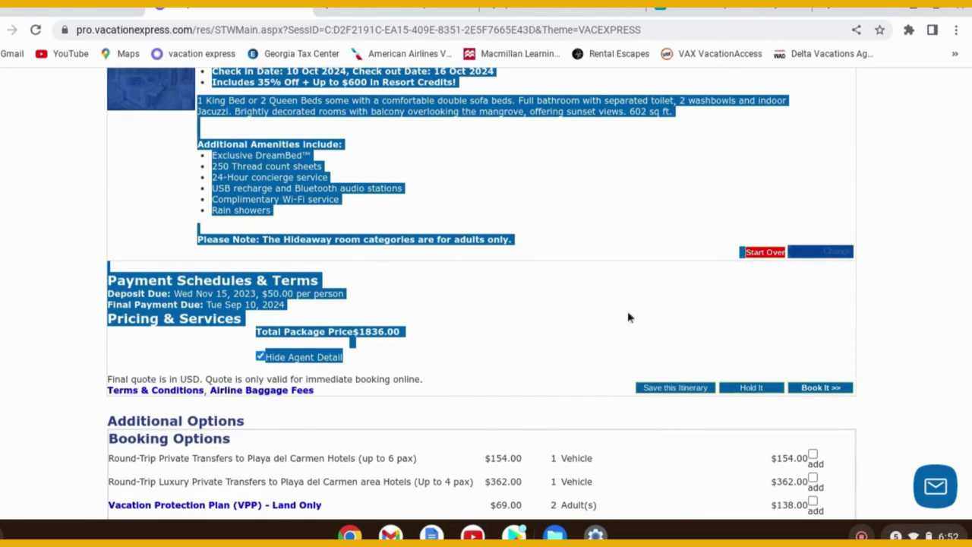
{"action": "left_click", "coordinate": [728, 6]}
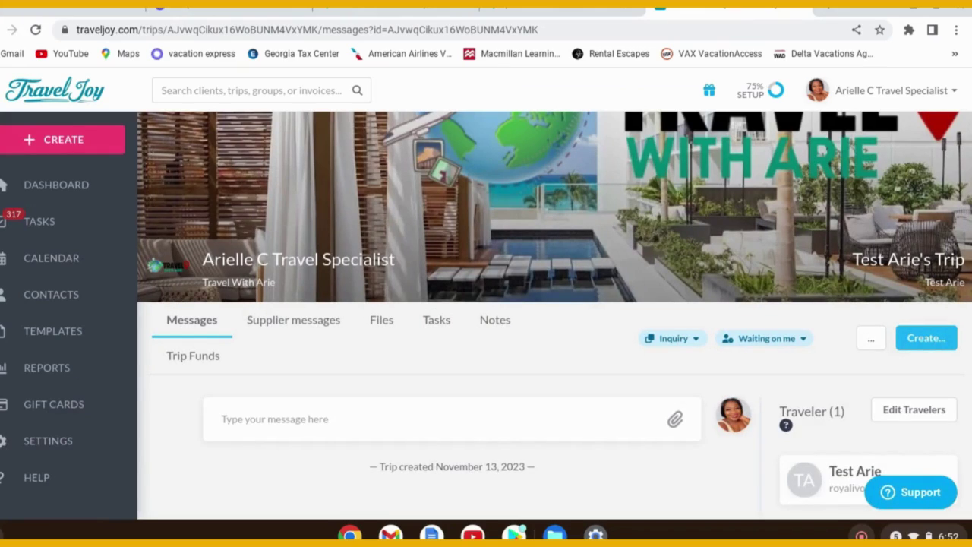
Open the Create... menu on Test Arie's Trip page.
{"action": "left_click", "coordinate": [925, 343]}
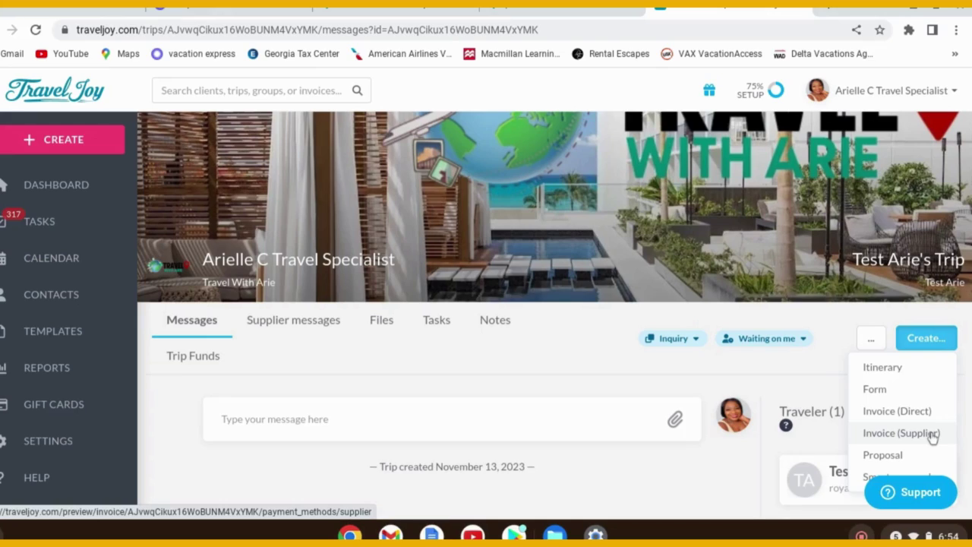
Create a supplier invoice for the trip, signing in and entering the SMS verification code.
{"action": "left_click", "coordinate": [920, 435]}
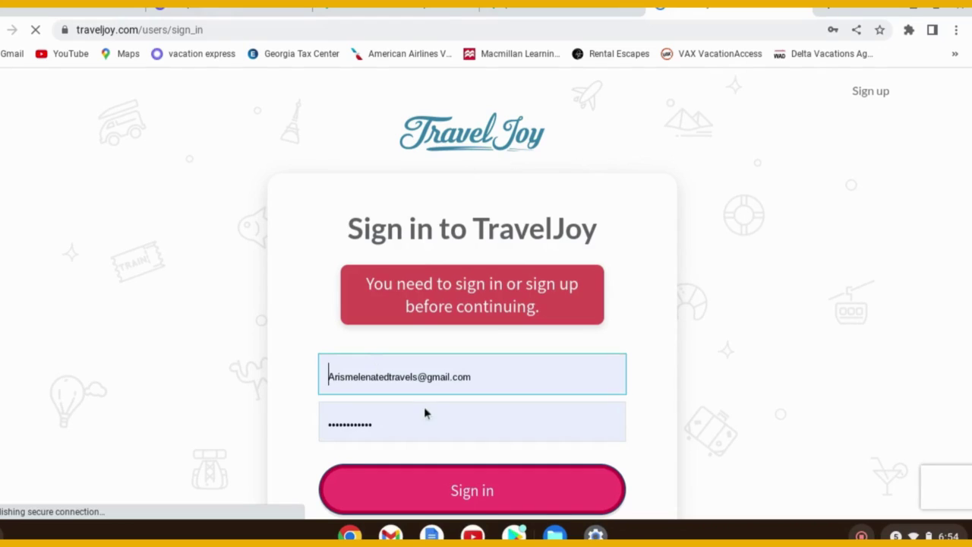
{"action": "left_click", "coordinate": [490, 500]}
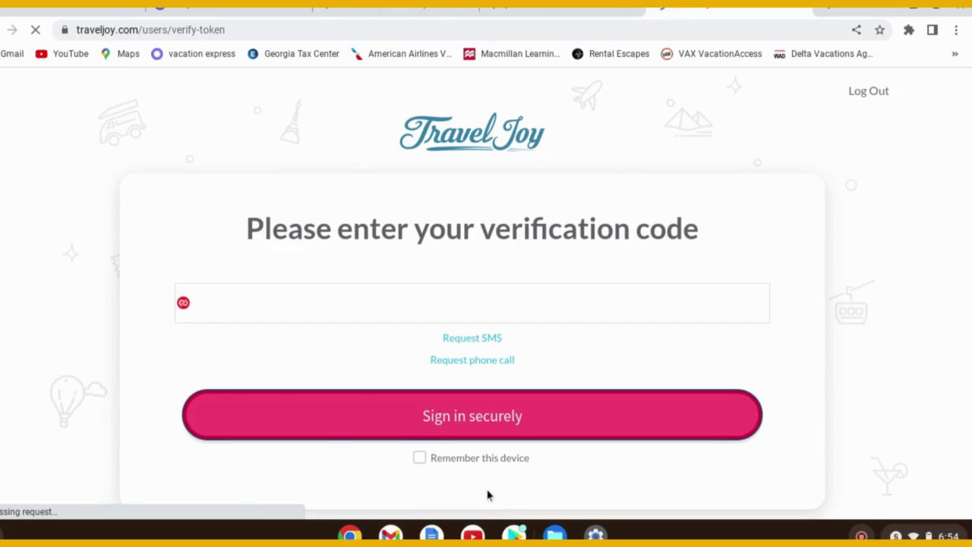
{"action": "left_click", "coordinate": [492, 343]}
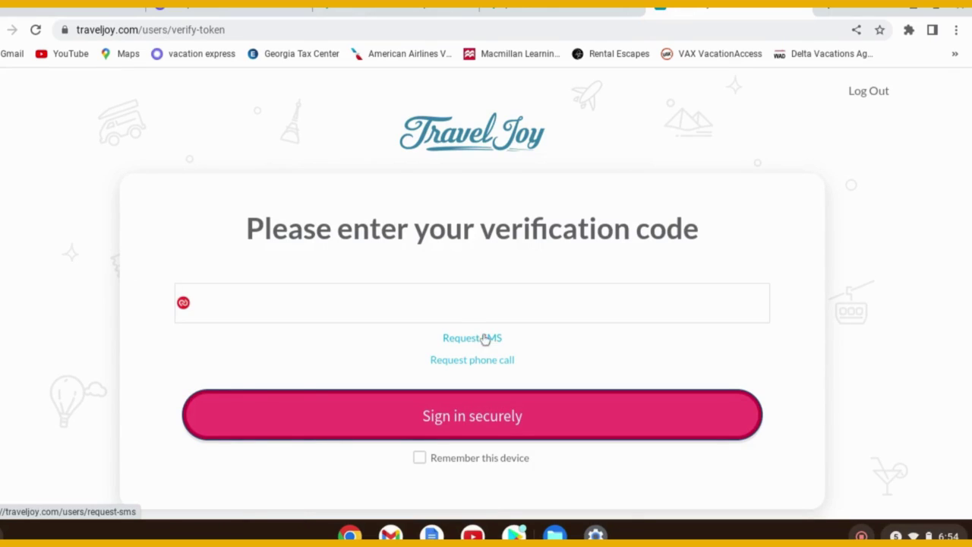
{"action": "left_click", "coordinate": [442, 305]}
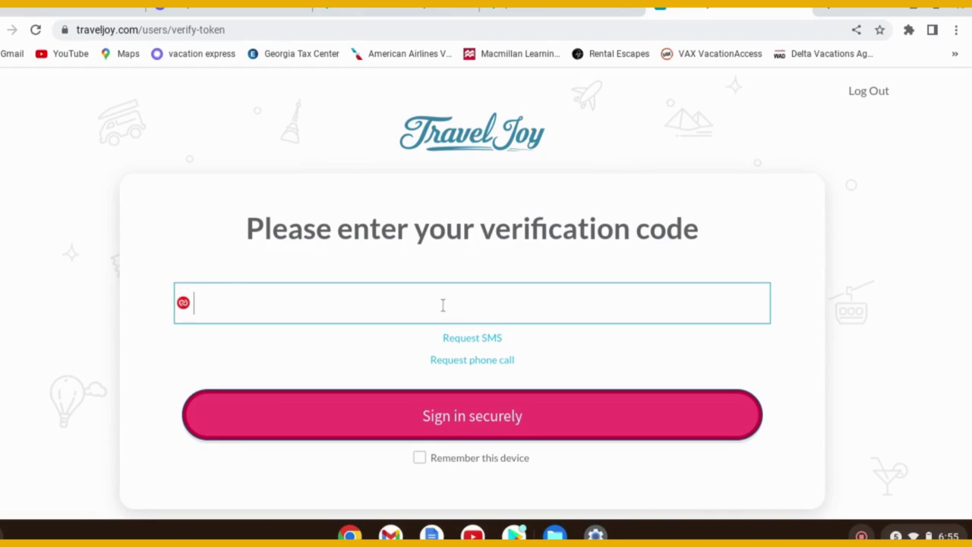
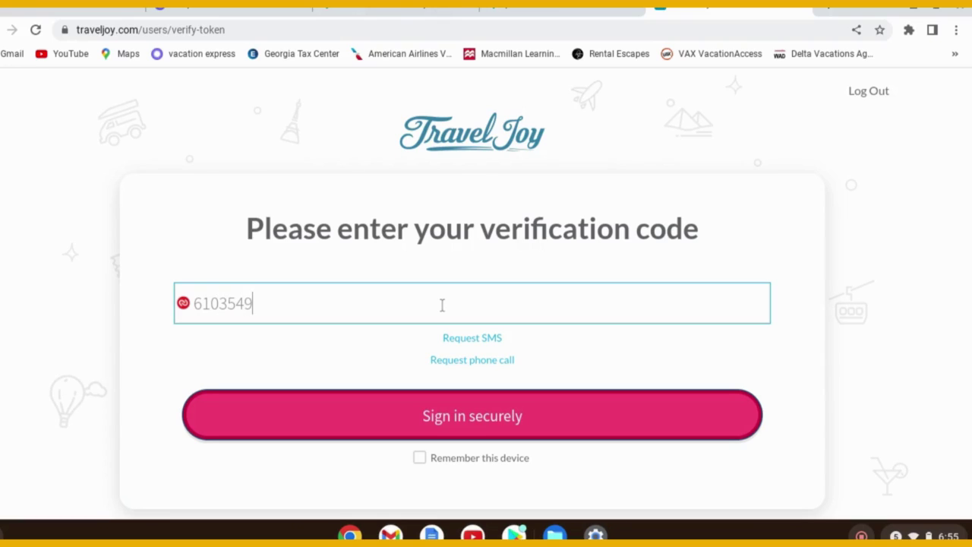
{"action": "left_click", "coordinate": [564, 411]}
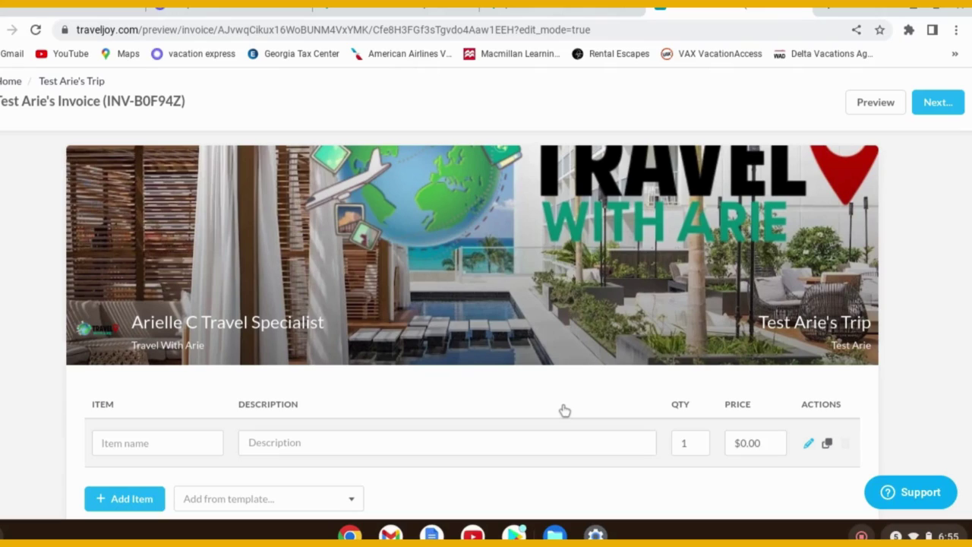
{"action": "left_click", "coordinate": [429, 446]}
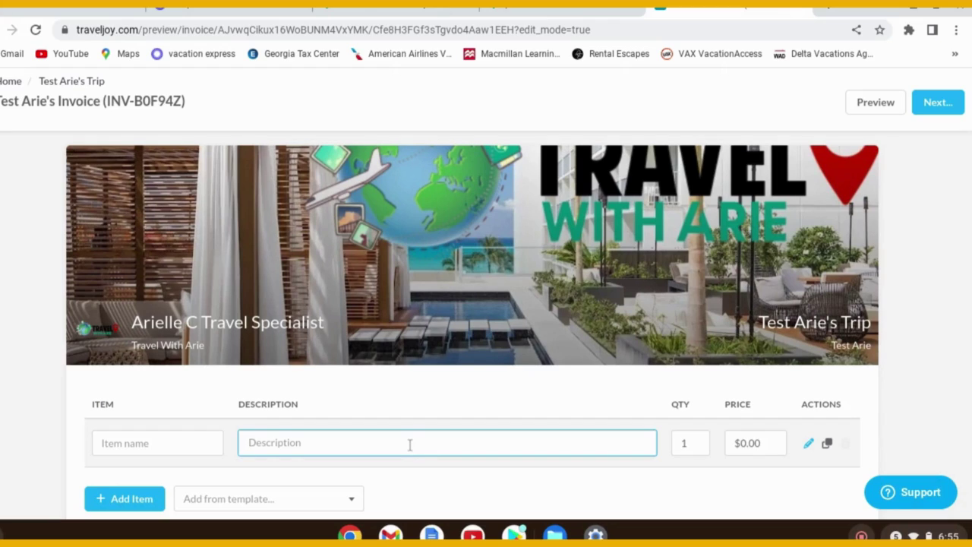
Paste the package details with formatting into the item description and delete the 'Hide Agent Detail' line.
{"action": "key", "text": "ctrl+v"}
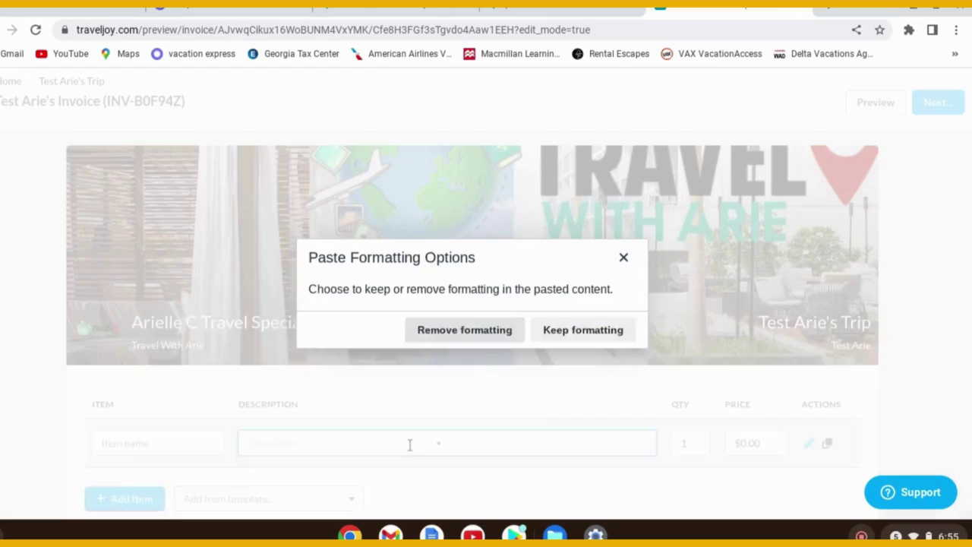
{"action": "left_click", "coordinate": [608, 328]}
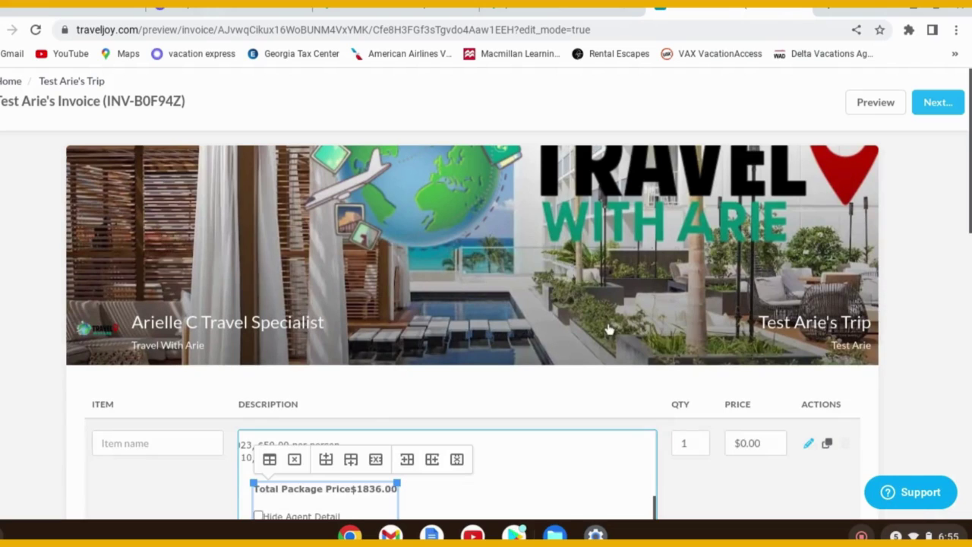
{"action": "key", "text": "BackSpace"}
{"action": "key", "text": "BackSpace"}
{"action": "key", "text": "BackSpace"}
{"action": "key", "text": "BackSpace"}
{"action": "key", "text": "BackSpace"}
{"action": "key", "text": "BackSpace"}
{"action": "key", "text": "BackSpace"}
{"action": "key", "text": "BackSpace"}
{"action": "key", "text": "BackSpace"}
{"action": "key", "text": "BackSpace"}
{"action": "key", "text": "BackSpace"}
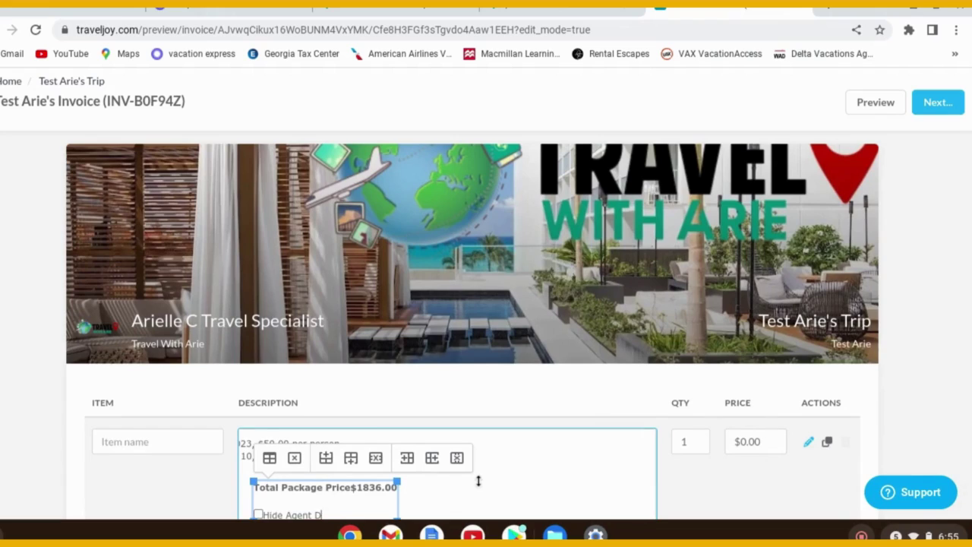
{"action": "key", "text": "BackSpace"}
{"action": "key", "text": "BackSpace"}
{"action": "key", "text": "BackSpace"}
{"action": "key", "text": "BackSpace"}
{"action": "key", "text": "BackSpace"}
{"action": "key", "text": "BackSpace"}
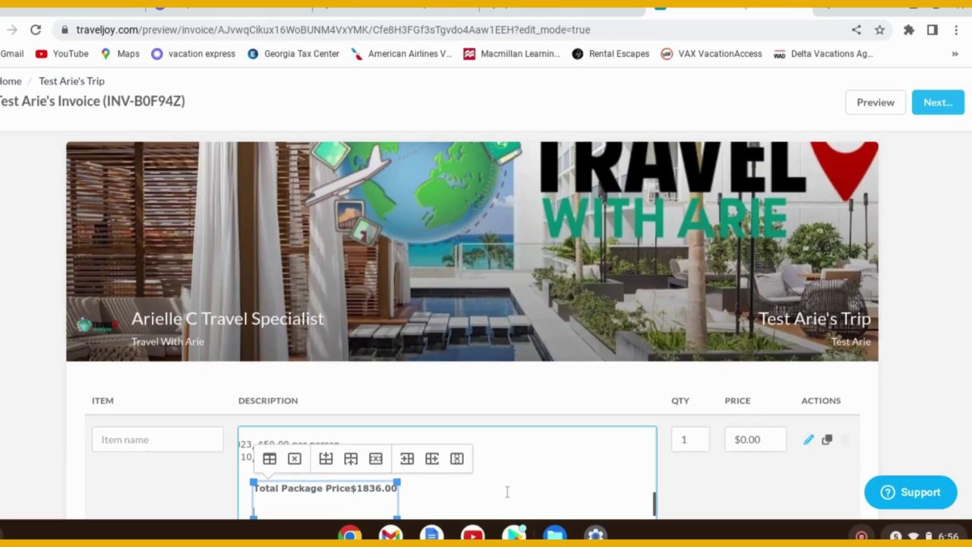
Set the package line item to quantity 2 at $918.00 each.
{"action": "left_click", "coordinate": [697, 438]}
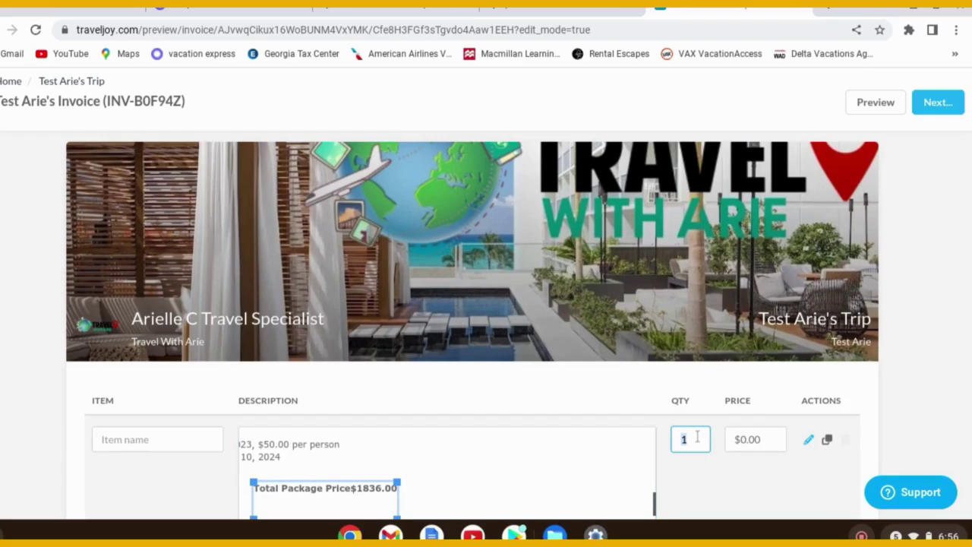
{"action": "type", "text": "2"}
{"action": "left_click", "coordinate": [754, 446]}
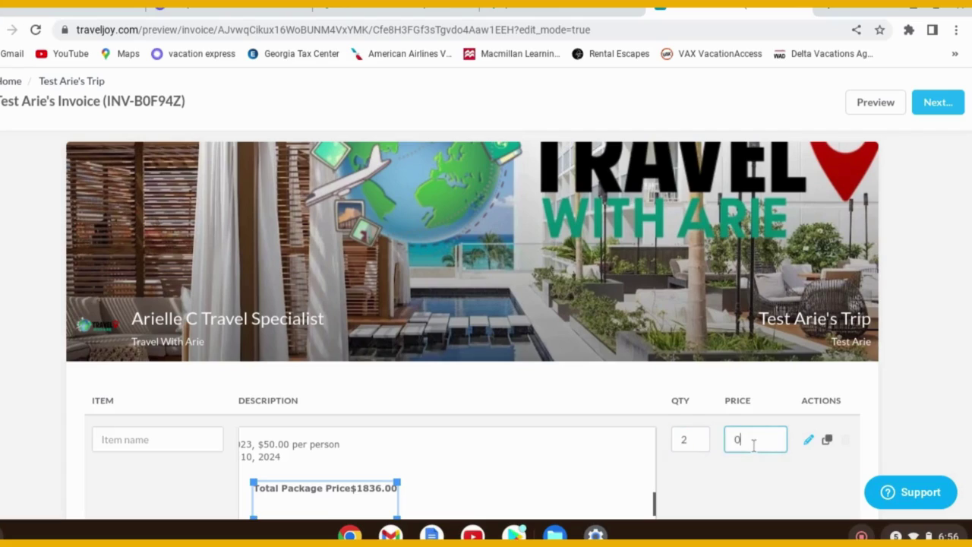
{"action": "key", "text": "BackSpace"}
{"action": "type", "text": "918"}
{"action": "left_click", "coordinate": [765, 474]}
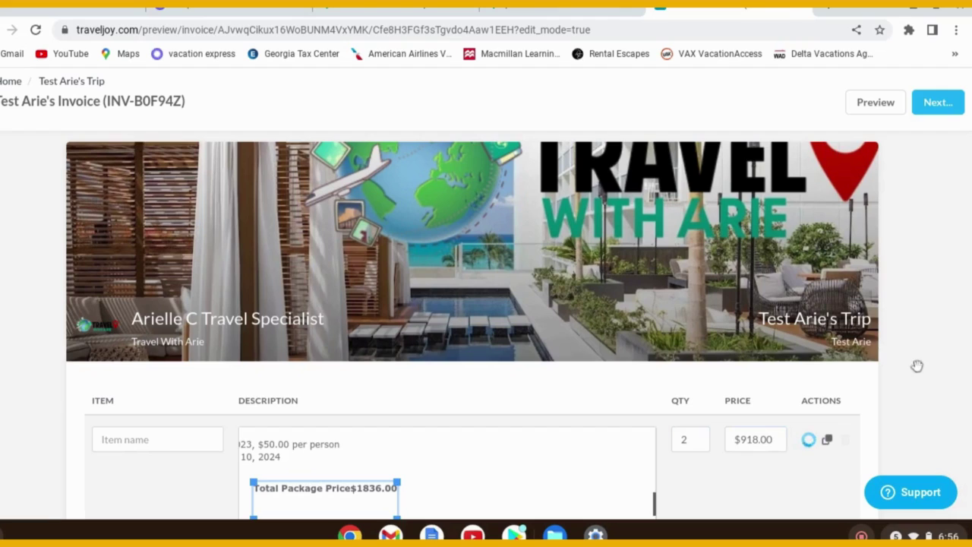
{"action": "left_click_drag", "start_coordinate": [970, 219], "coordinate": [971, 289]}
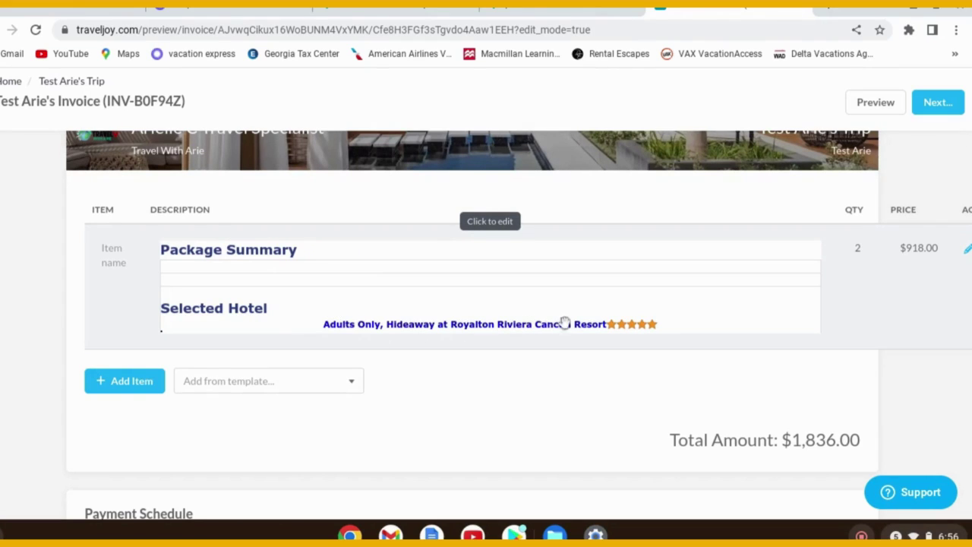
Switch the payment schedule to 'Deposit and final payment' with a $100 deposit.
{"action": "scroll", "coordinate": [650, 394], "scroll_direction": "down", "scroll_amount": 1}
{"action": "scroll", "coordinate": [650, 395], "scroll_direction": "down", "scroll_amount": 3}
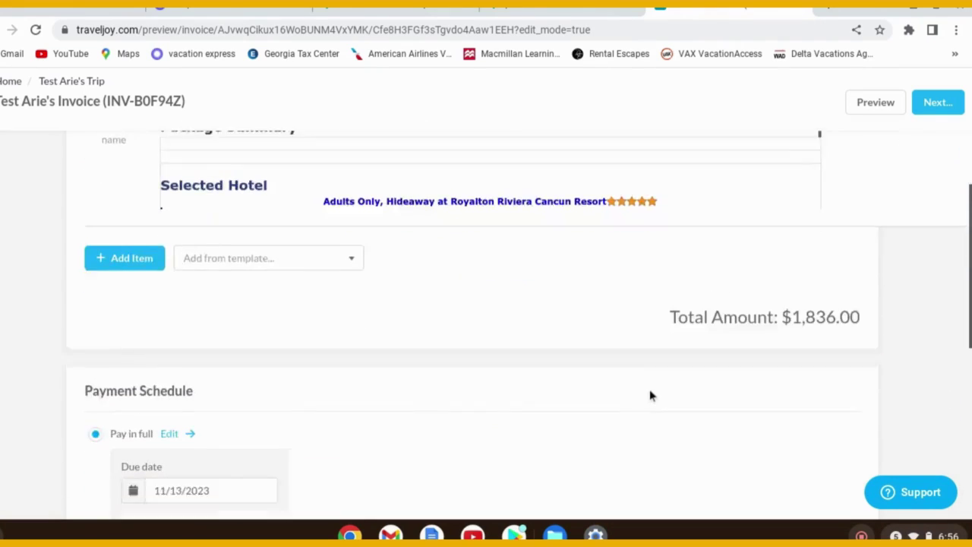
{"action": "scroll", "coordinate": [649, 395], "scroll_direction": "down", "scroll_amount": 1}
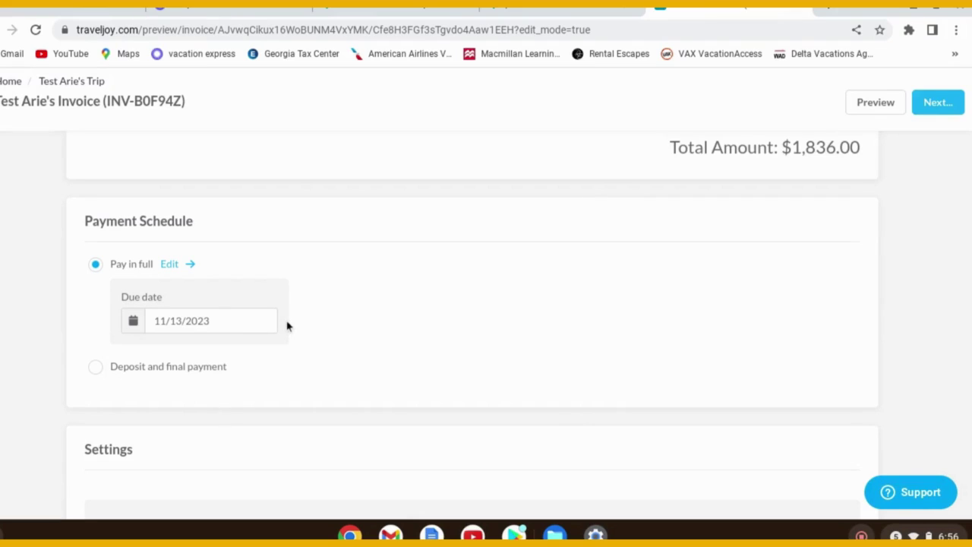
{"action": "left_click", "coordinate": [96, 367]}
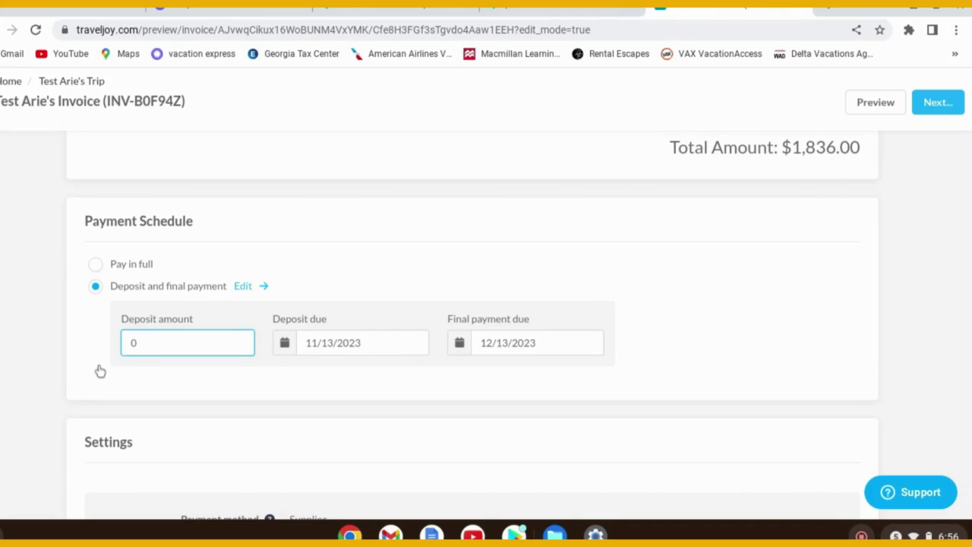
{"action": "key", "text": "BackSpace"}
{"action": "type", "text": "100"}
{"action": "left_click", "coordinate": [622, 279]}
Review the item description's payment terms, then open the deposit and final payment schedule for editing.
{"action": "scroll", "coordinate": [622, 280], "scroll_direction": "up", "scroll_amount": 3}
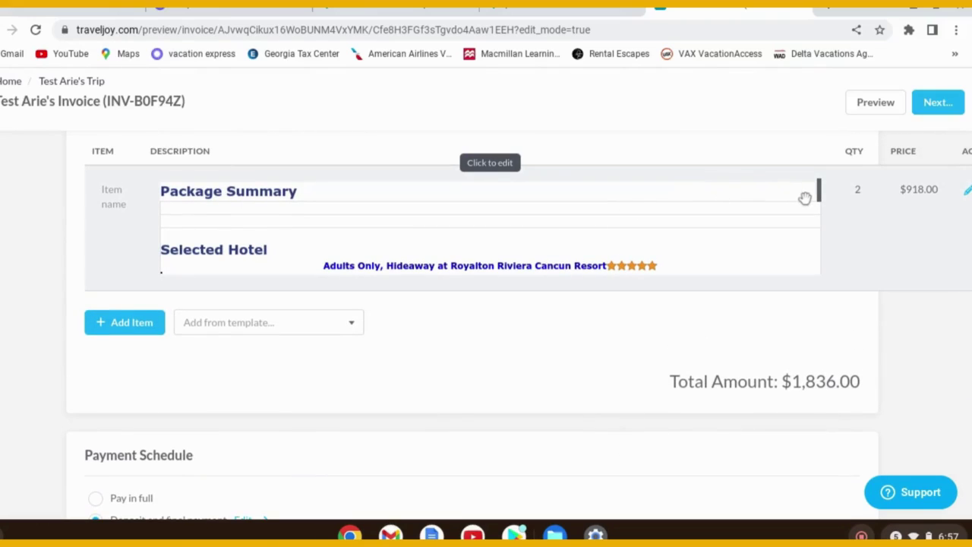
{"action": "left_click_drag", "start_coordinate": [818, 192], "coordinate": [816, 263]}
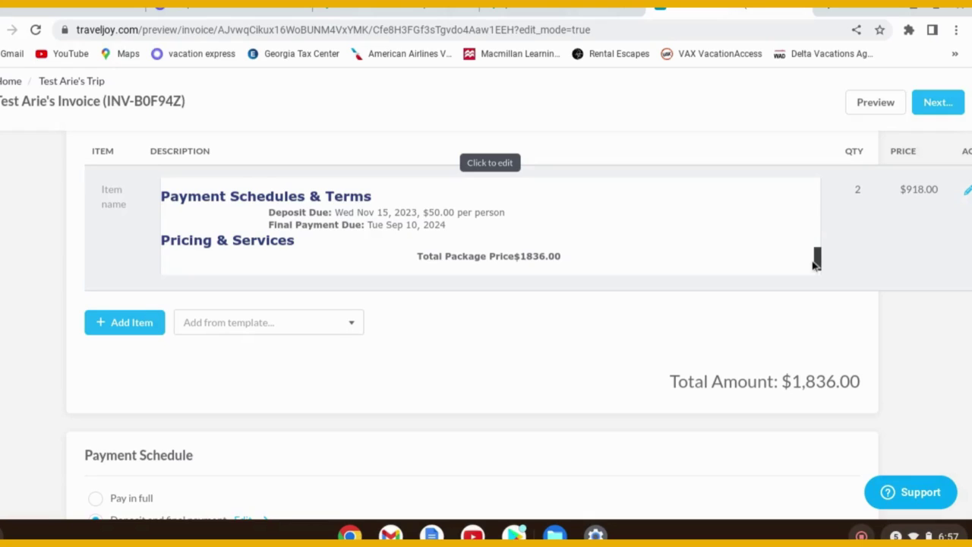
{"action": "left_click_drag", "start_coordinate": [815, 263], "coordinate": [831, 218]}
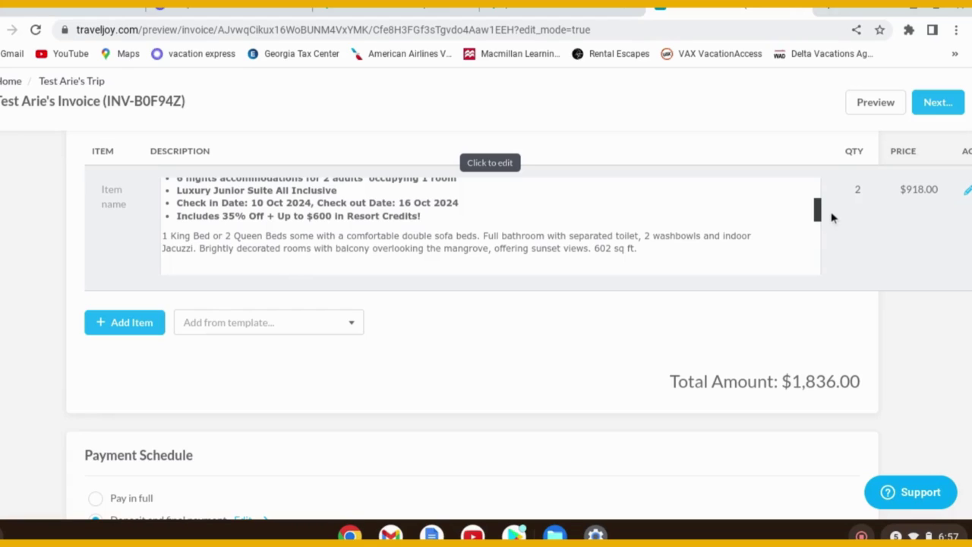
{"action": "left_click_drag", "start_coordinate": [831, 218], "coordinate": [831, 296]}
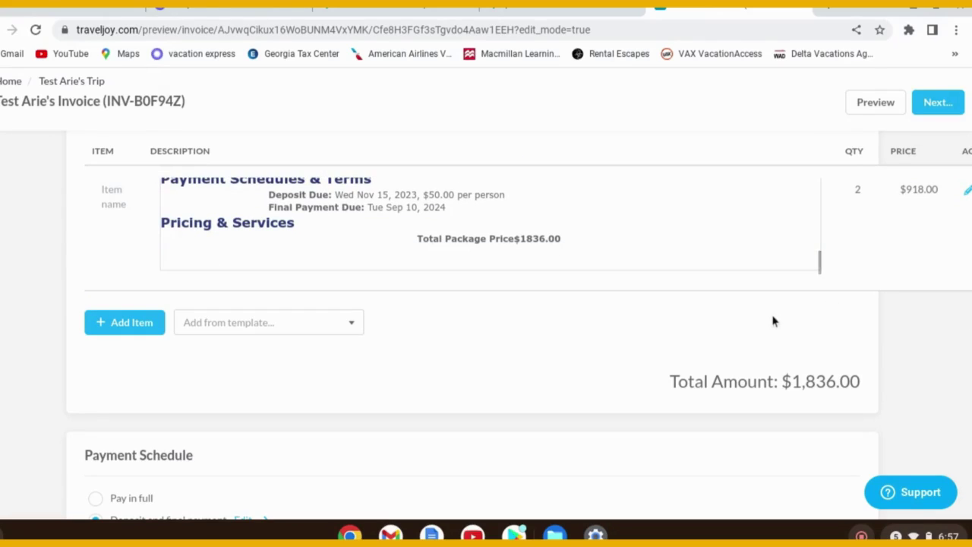
{"action": "scroll", "coordinate": [767, 323], "scroll_direction": "down", "scroll_amount": 3}
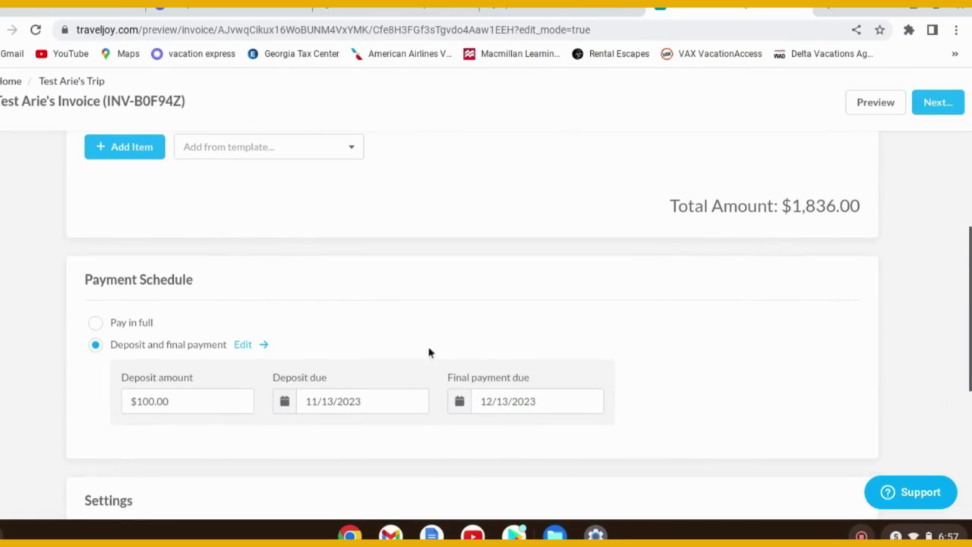
{"action": "left_click", "coordinate": [240, 346]}
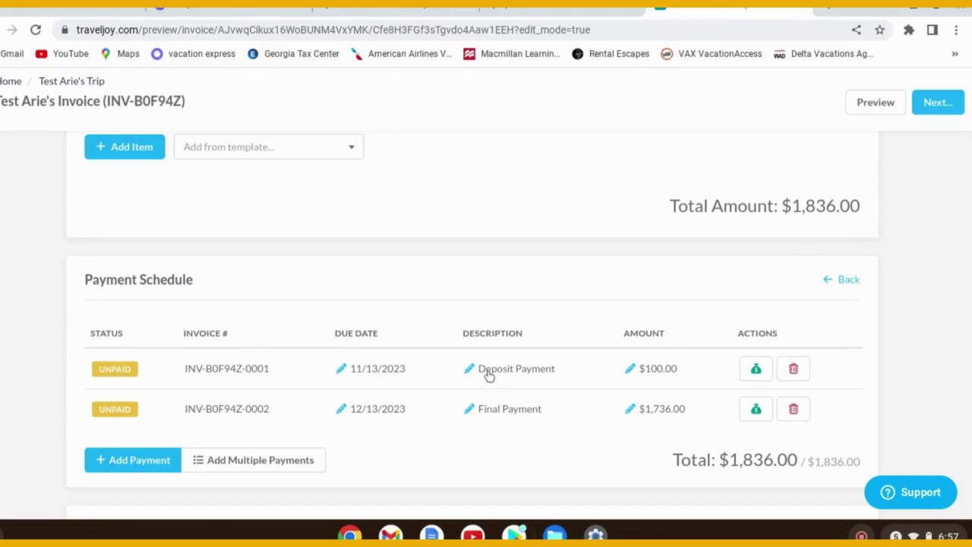
Delete the $1,736.00 final payment so only the $100.00 deposit remains, then choose Add Multiple Payments.
{"action": "left_click", "coordinate": [488, 376]}
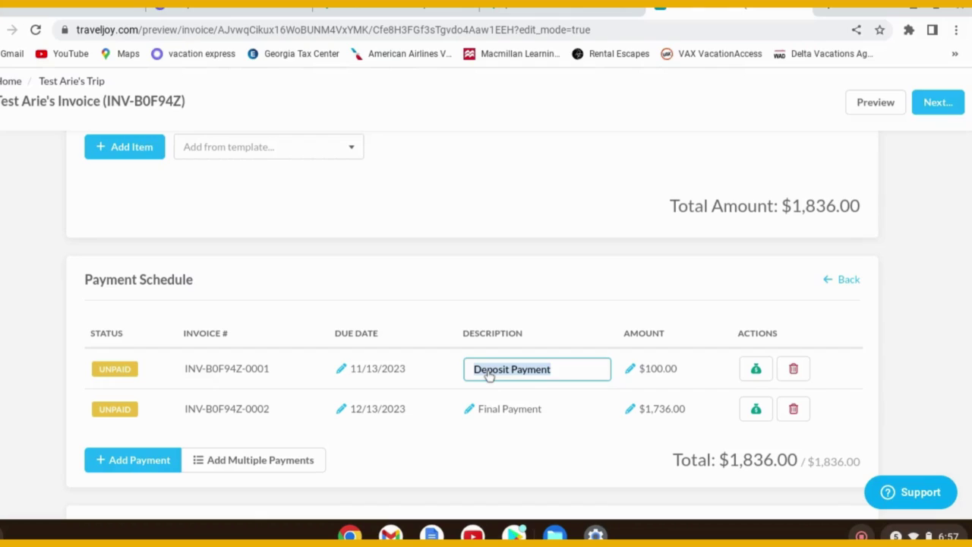
{"action": "left_click", "coordinate": [580, 395]}
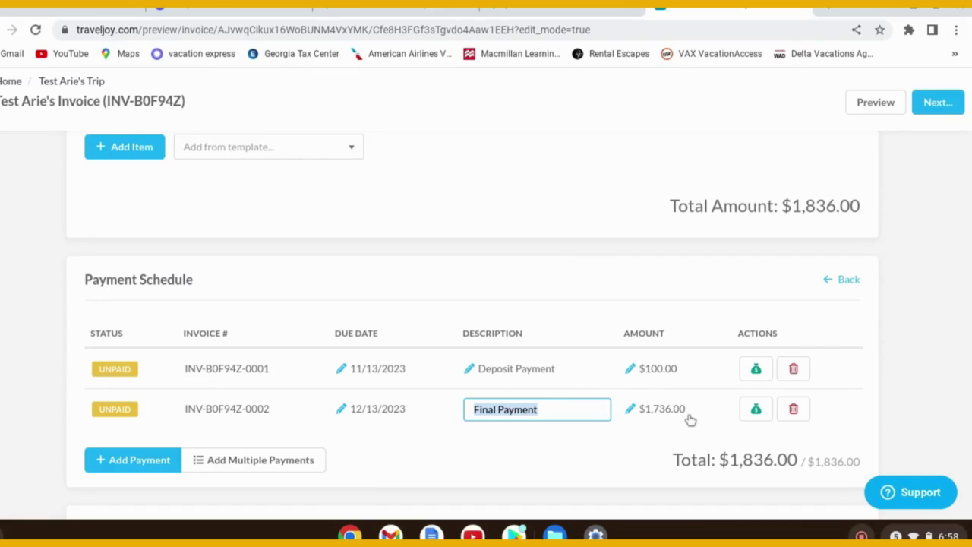
{"action": "left_click", "coordinate": [801, 417]}
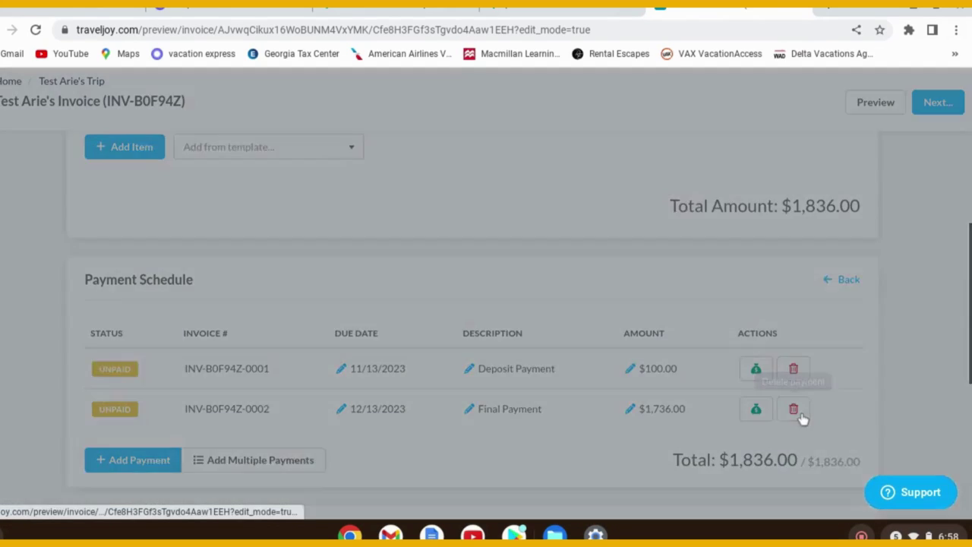
{"action": "left_click", "coordinate": [644, 234]}
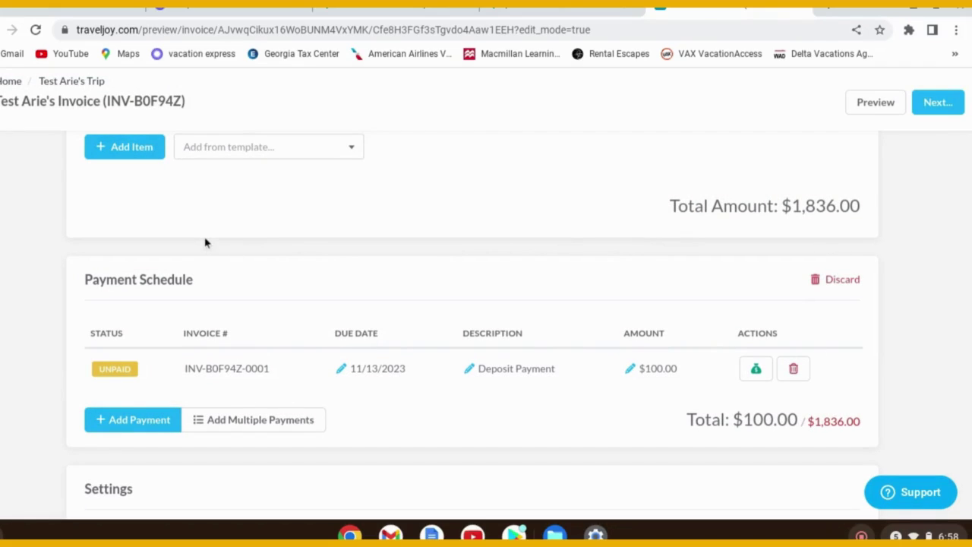
{"action": "left_click", "coordinate": [260, 420]}
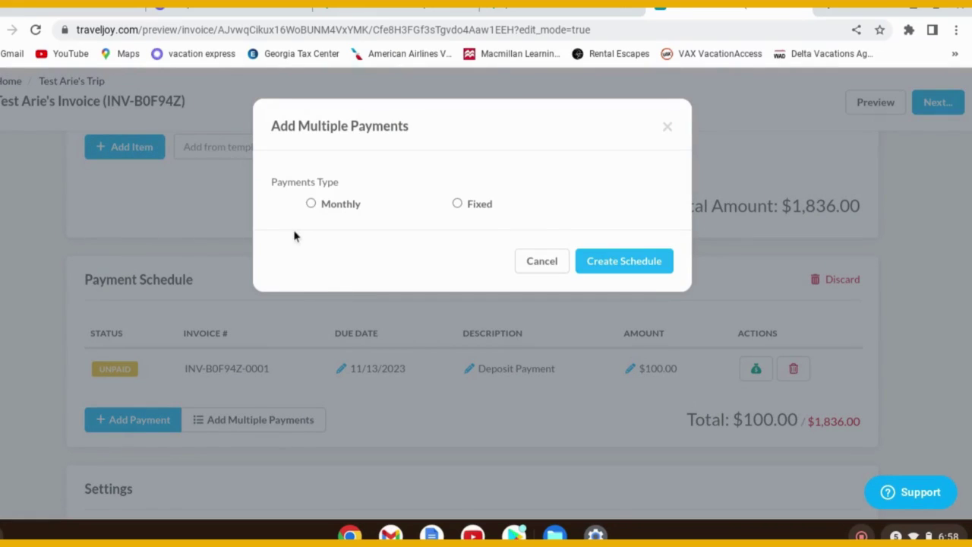
Make the additional payments monthly, due on day 5, and begin choosing the end date.
{"action": "left_click", "coordinate": [311, 204]}
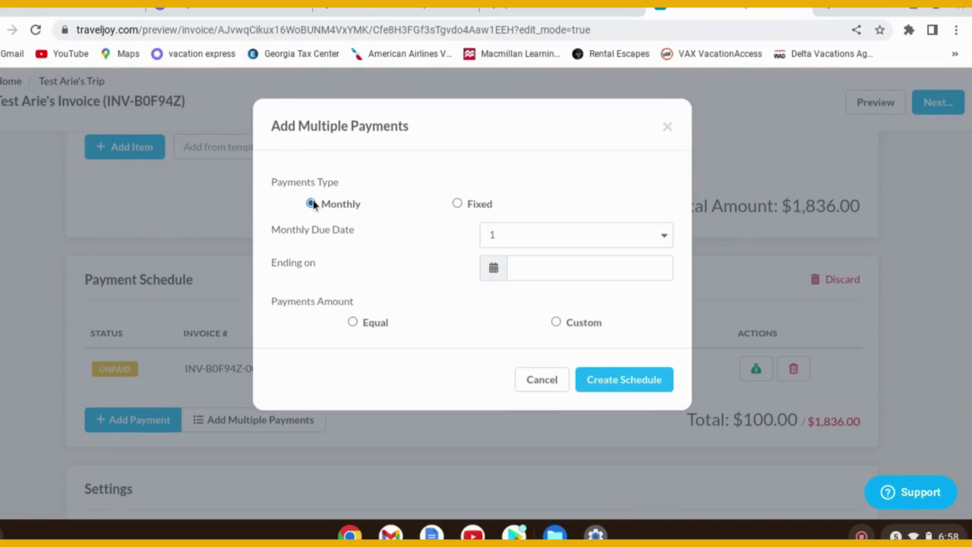
{"action": "left_click", "coordinate": [664, 237]}
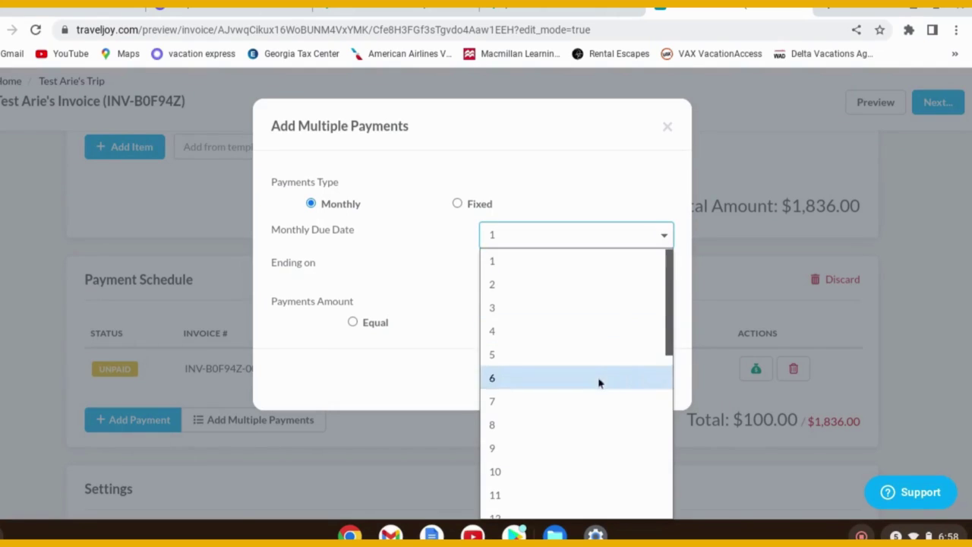
{"action": "left_click", "coordinate": [552, 359]}
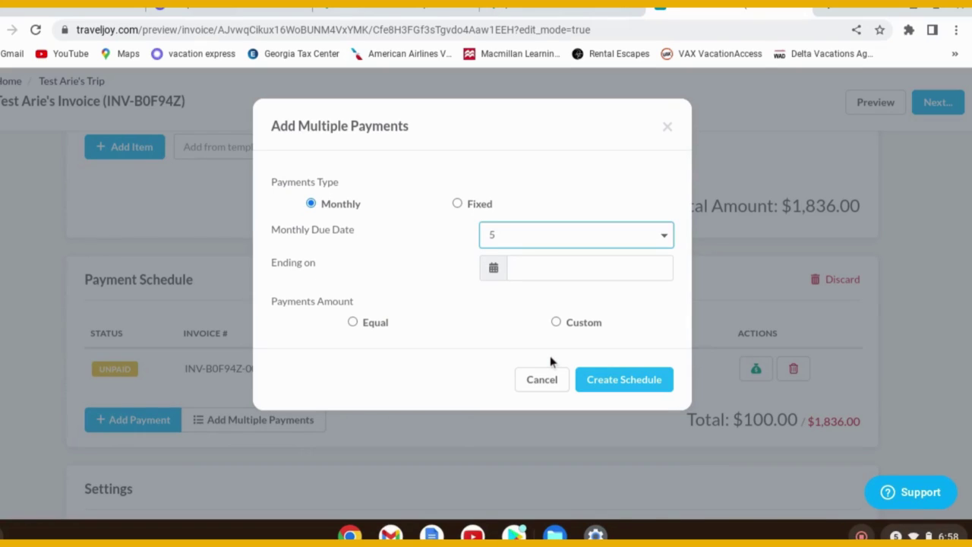
{"action": "left_click", "coordinate": [448, 260]}
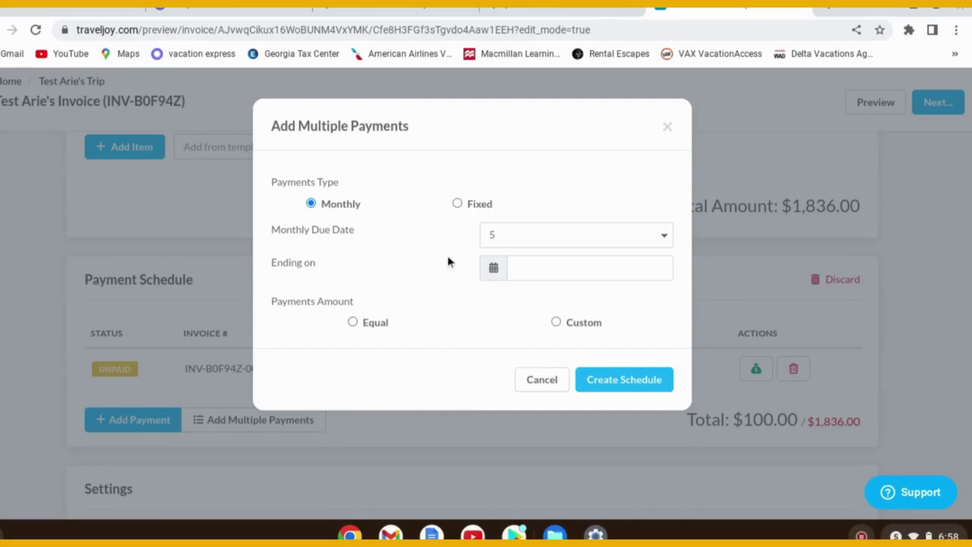
{"action": "left_click", "coordinate": [541, 270]}
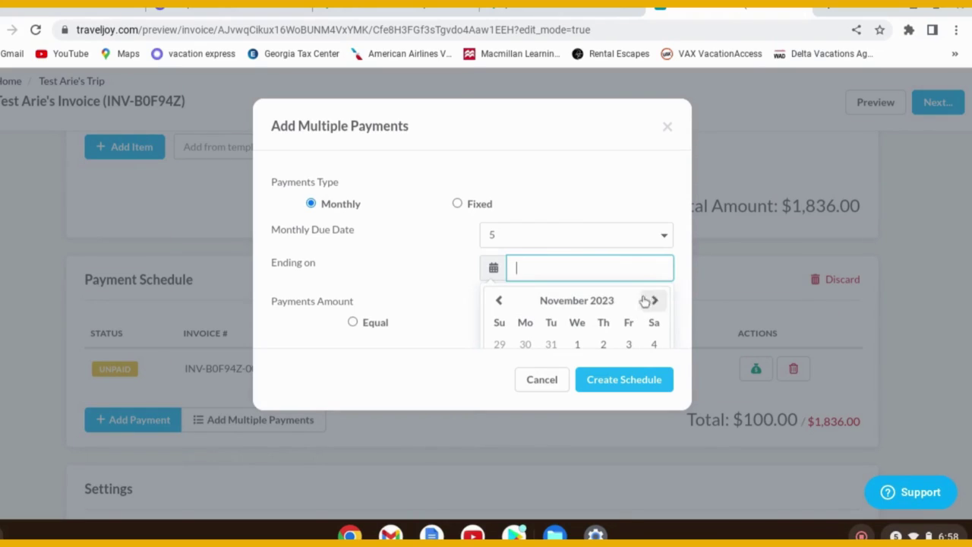
Move the schedule's end-date calendar ahead to 2024 and retype the end year as 2024.
{"action": "left_click", "coordinate": [610, 302]}
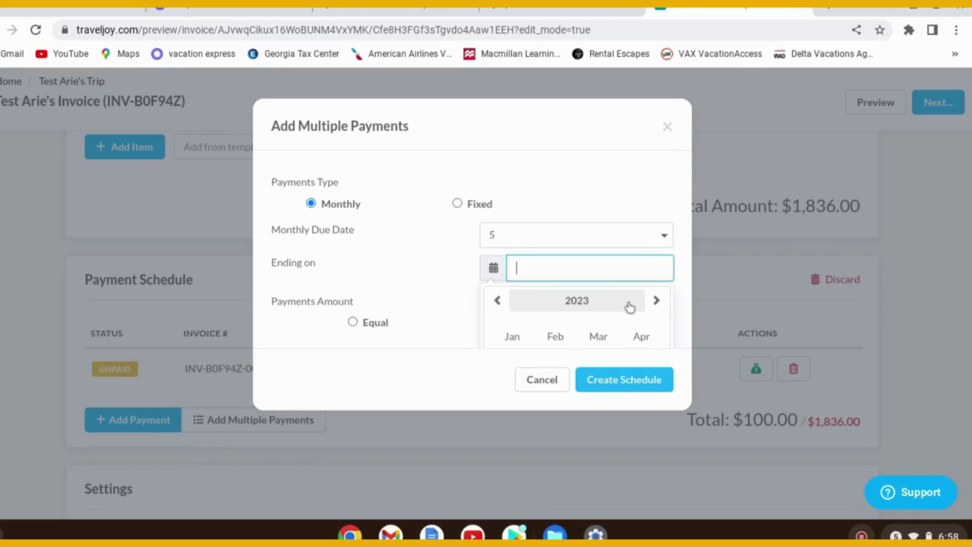
{"action": "left_click", "coordinate": [656, 302]}
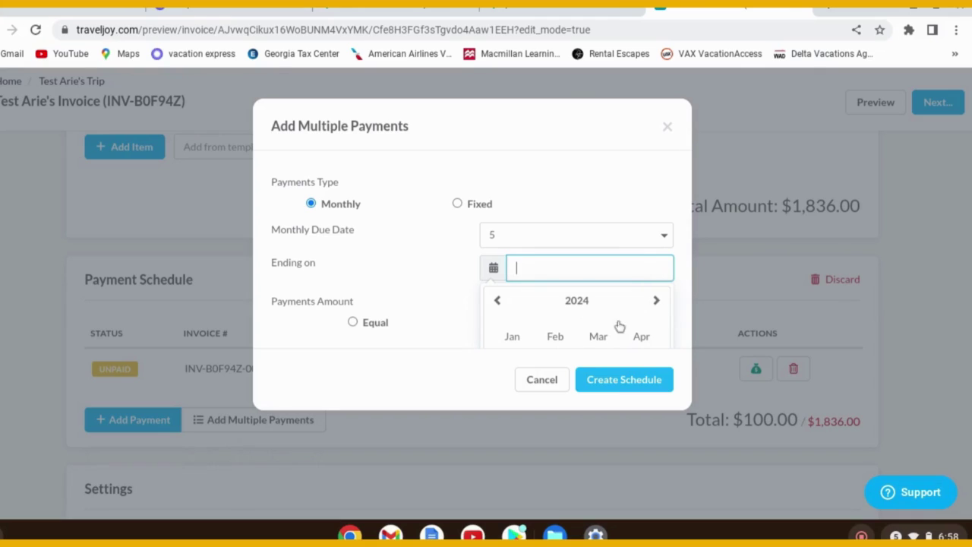
{"action": "key", "text": "Down"}
{"action": "key", "text": "Down"}
{"action": "left_click", "coordinate": [689, 270]}
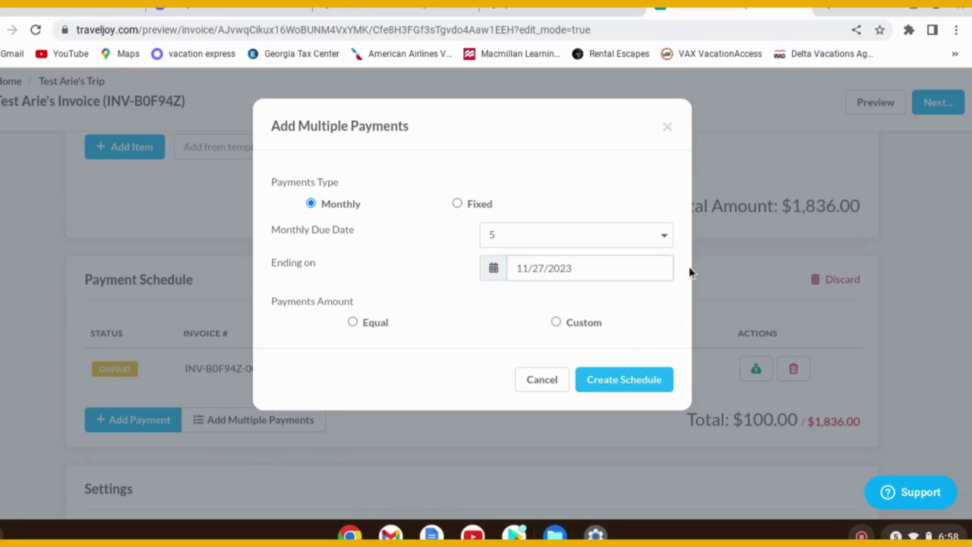
{"action": "left_click", "coordinate": [587, 272]}
{"action": "key", "text": "BackSpace"}
{"action": "type", "text": "4"}
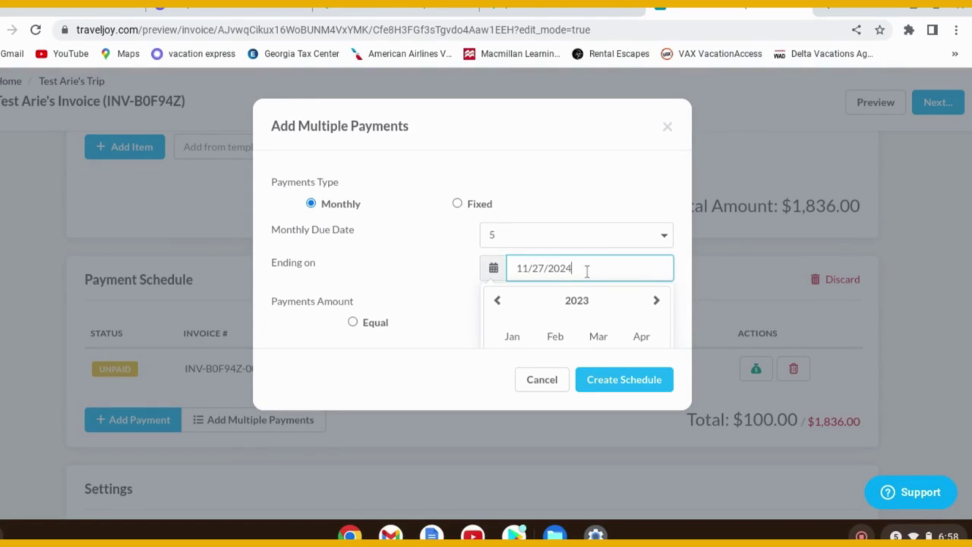
{"action": "key", "text": "BackSpace"}
{"action": "type", "text": "3"}
{"action": "key", "text": "BackSpace"}
{"action": "type", "text": "4"}
Set the end date to 9/5/2024, choose Equal payments, and create the monthly schedule.
{"action": "left_click", "coordinate": [530, 267]}
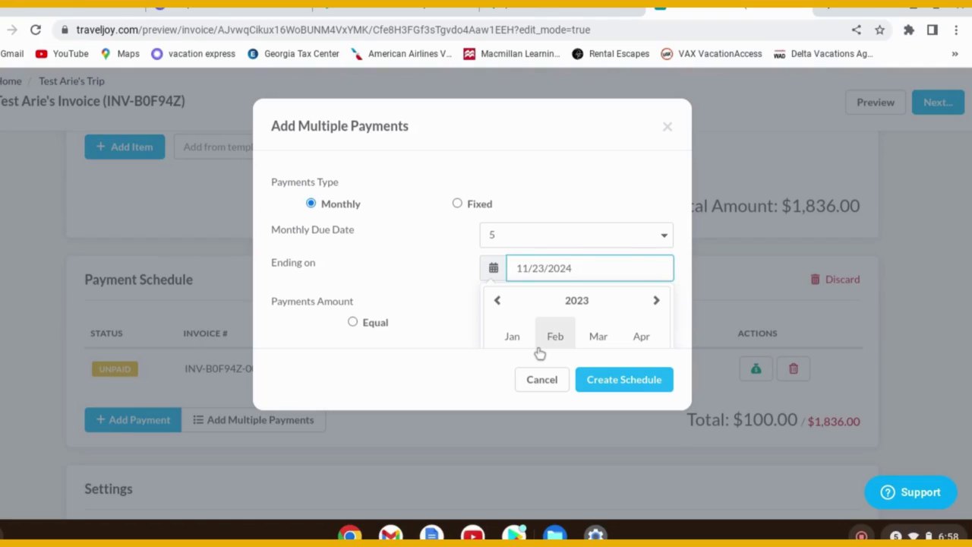
{"action": "key", "text": "Left"}
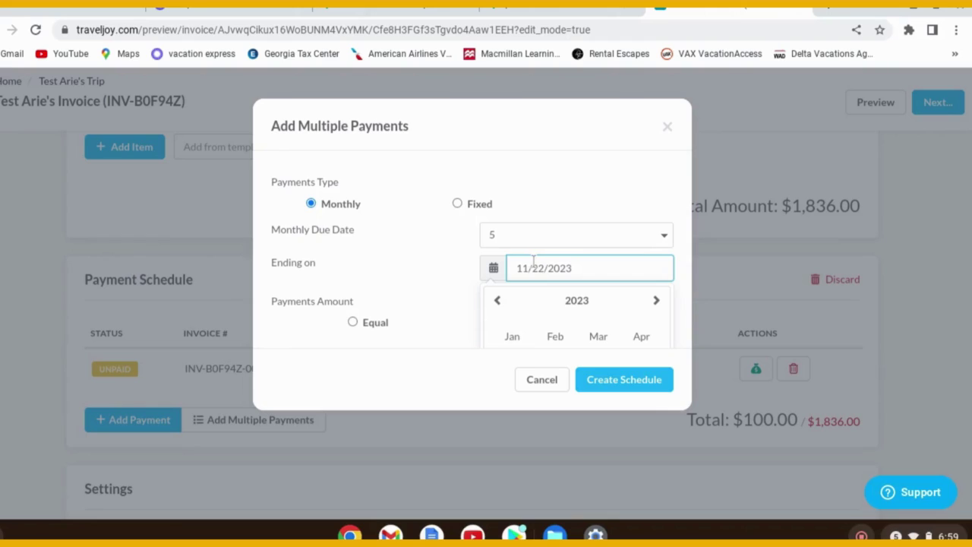
{"action": "key", "text": "BackSpace"}
{"action": "key", "text": "BackSpace"}
{"action": "type", "text": "09"}
{"action": "left_click", "coordinate": [544, 269]}
{"action": "key", "text": "BackSpace"}
{"action": "key", "text": "BackSpace"}
{"action": "type", "text": "0"}
{"action": "left_click", "coordinate": [572, 272]}
{"action": "key", "text": "BackSpace"}
{"action": "type", "text": "4"}
{"action": "left_click", "coordinate": [423, 254]}
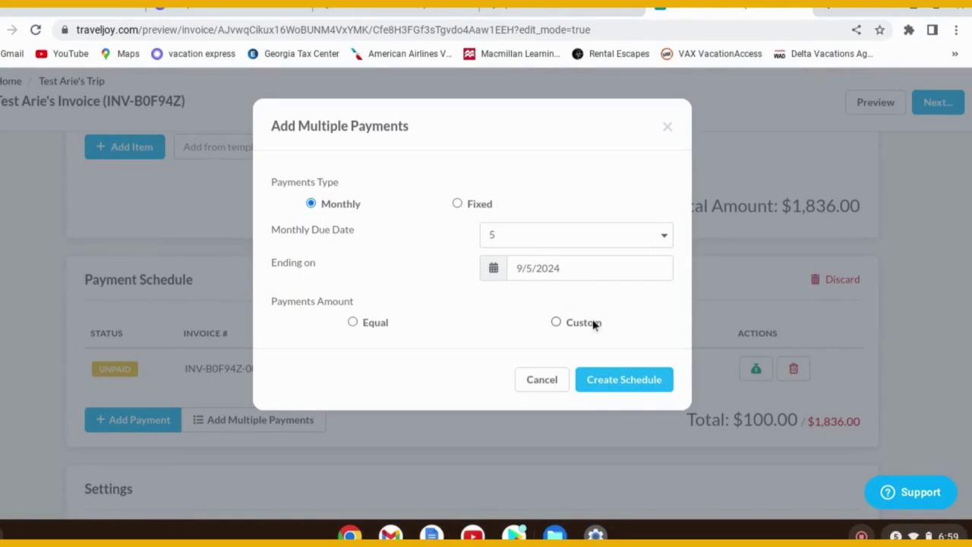
{"action": "left_click", "coordinate": [353, 322]}
{"action": "left_click", "coordinate": [627, 380]}
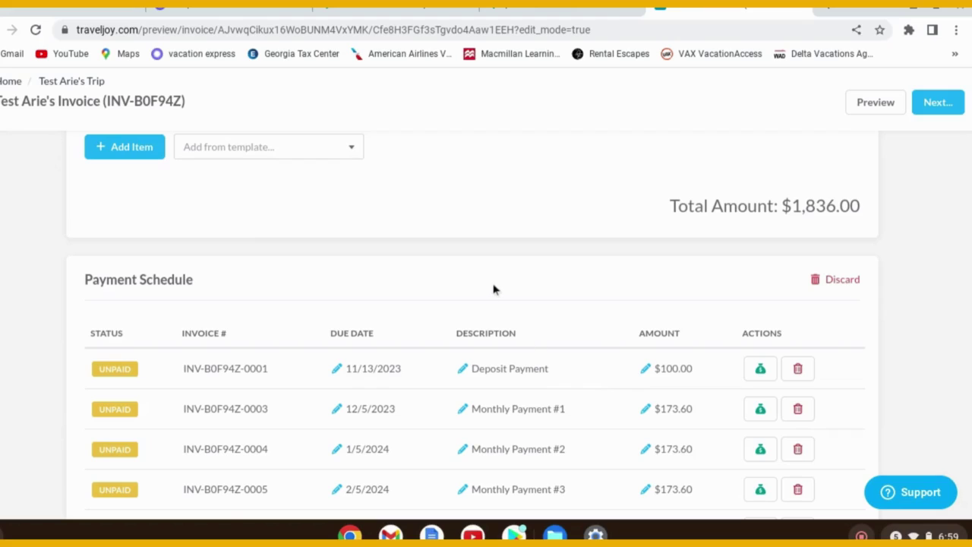
Check the schedule's $100.00 deposit and $173.60 monthly rows totalling $1,836.00, then open the Next... options.
{"action": "scroll", "coordinate": [493, 288], "scroll_direction": "down", "scroll_amount": 4}
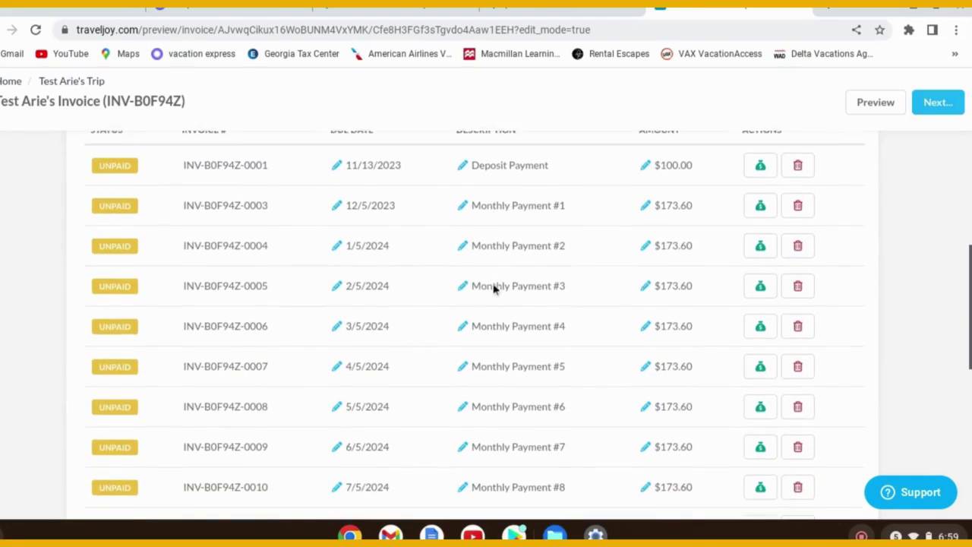
{"action": "scroll", "coordinate": [492, 288], "scroll_direction": "down", "scroll_amount": 3}
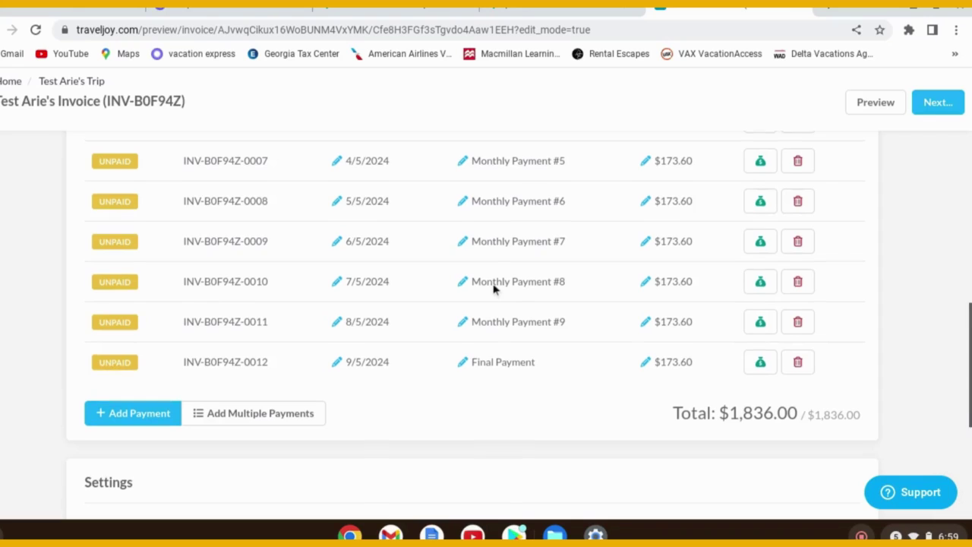
{"action": "scroll", "coordinate": [493, 287], "scroll_direction": "up", "scroll_amount": 4}
{"action": "scroll", "coordinate": [493, 287], "scroll_direction": "up", "scroll_amount": 1}
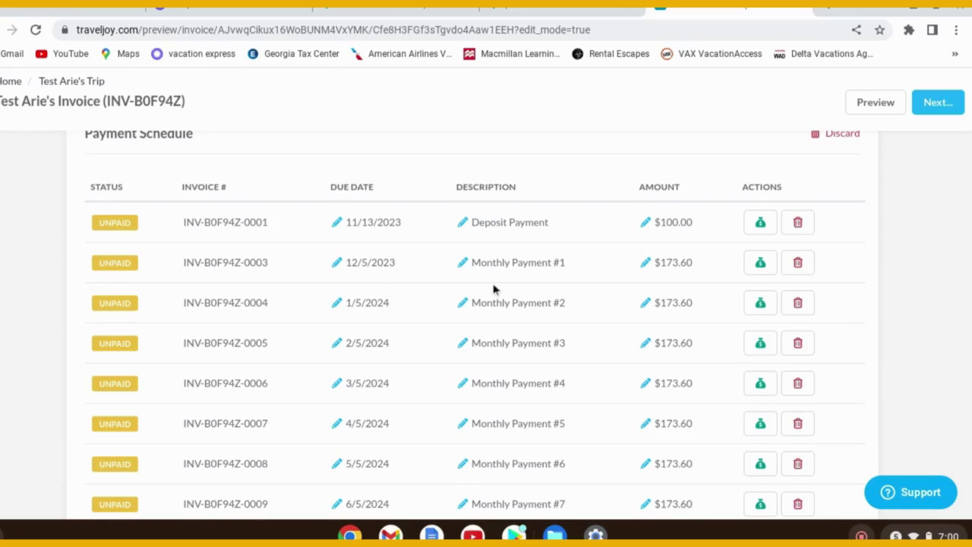
{"action": "scroll", "coordinate": [493, 288], "scroll_direction": "down", "scroll_amount": 4}
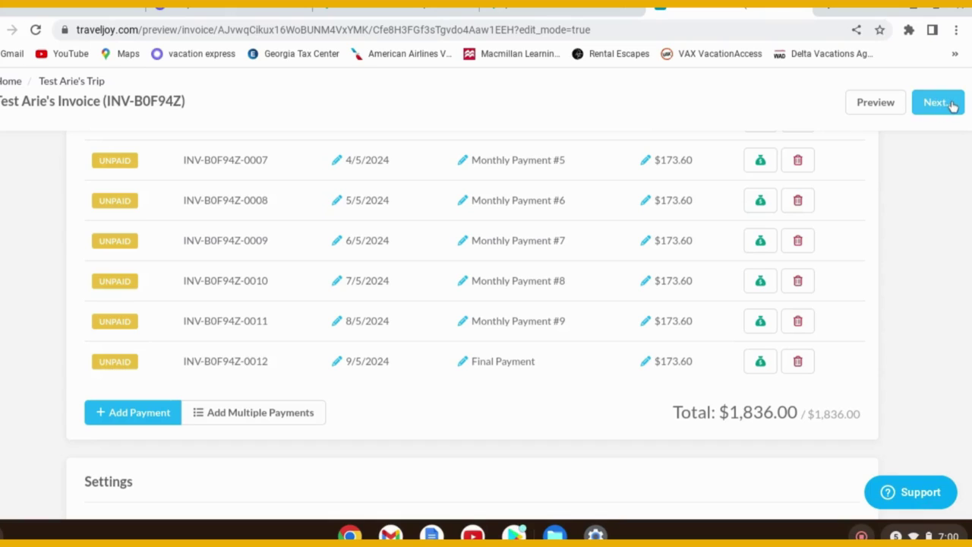
{"action": "left_click", "coordinate": [951, 106]}
Choose Save & review email and send the invoice email to the traveler.
{"action": "left_click", "coordinate": [929, 135]}
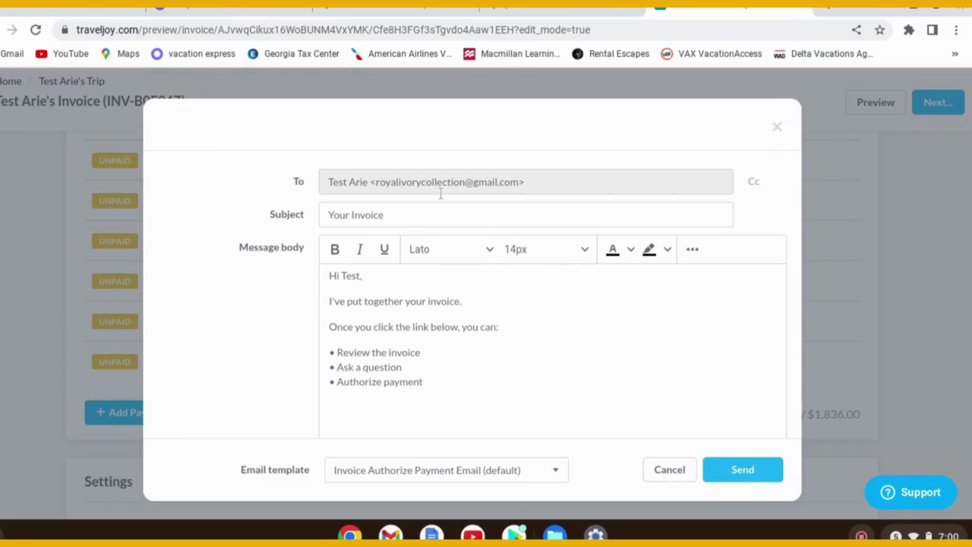
{"action": "left_click", "coordinate": [742, 470]}
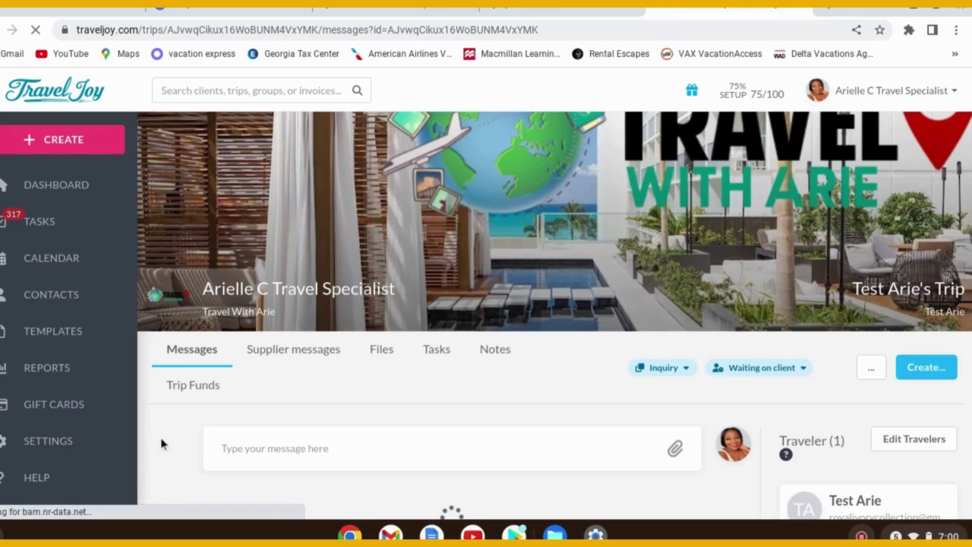
Confirm the sent 'Your Invoice' message with its attachment in Messages, then open Gmail.
{"action": "scroll", "coordinate": [161, 444], "scroll_direction": "down", "scroll_amount": 3}
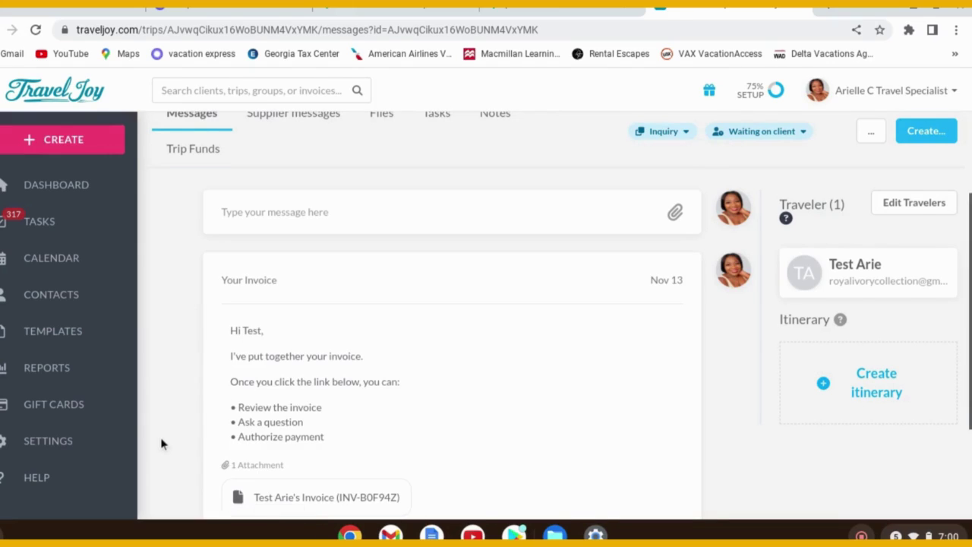
{"action": "scroll", "coordinate": [161, 445], "scroll_direction": "down", "scroll_amount": 1}
{"action": "scroll", "coordinate": [161, 445], "scroll_direction": "down", "scroll_amount": 2}
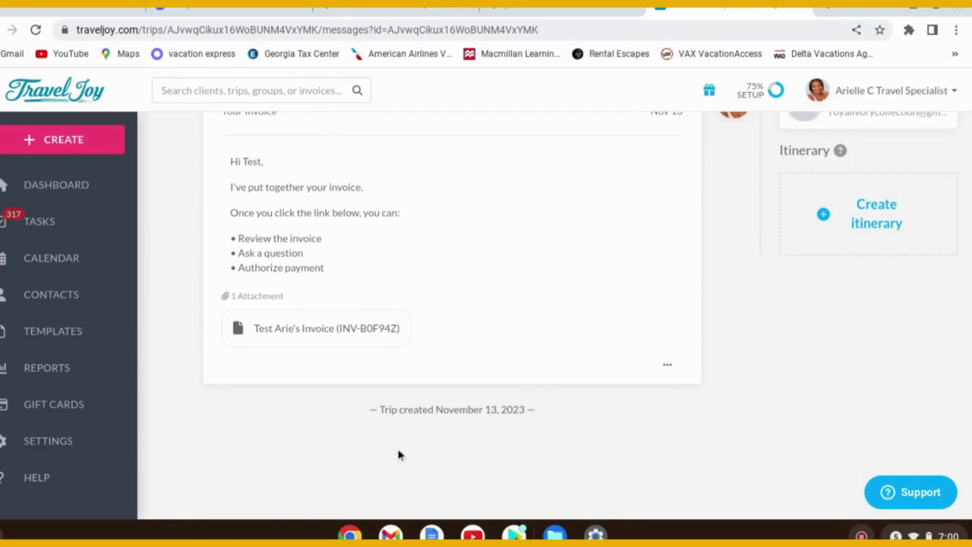
{"action": "left_click", "coordinate": [391, 534]}
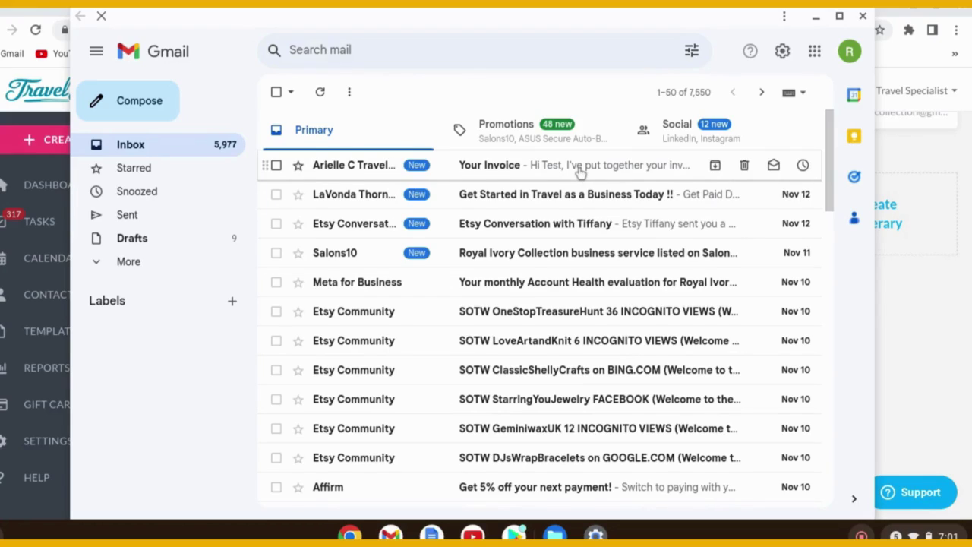
Open the 'Your Invoice' email and follow its OPEN INVOICE link to the client view.
{"action": "left_click", "coordinate": [580, 169]}
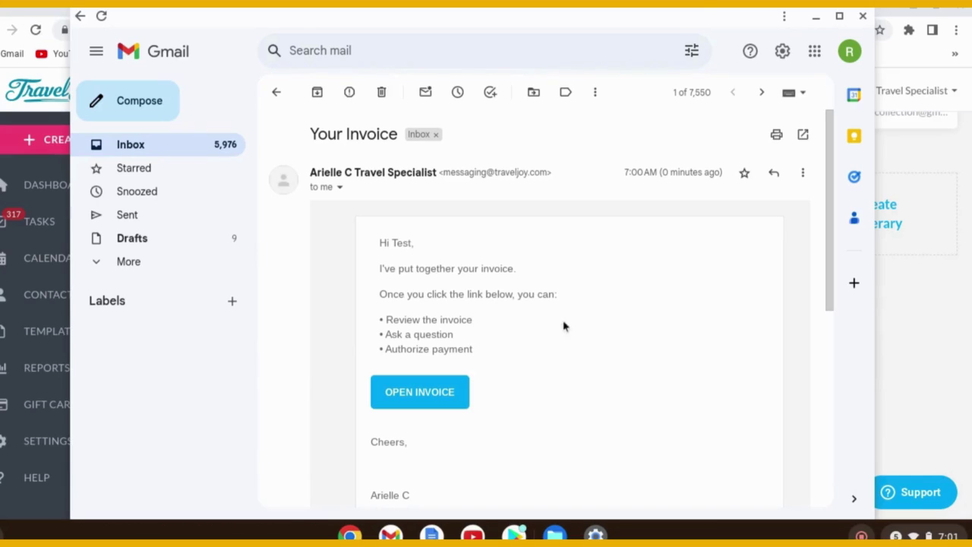
{"action": "left_click", "coordinate": [448, 394]}
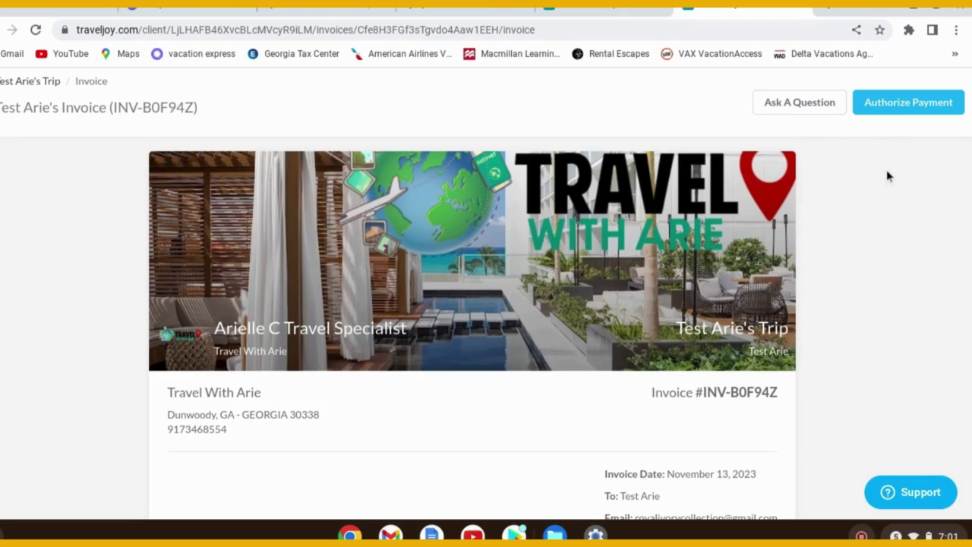
Scroll the client invoice to the Royalton Riviera Cancun package item and $100.00 due now.
{"action": "scroll", "coordinate": [888, 175], "scroll_direction": "down", "scroll_amount": 5}
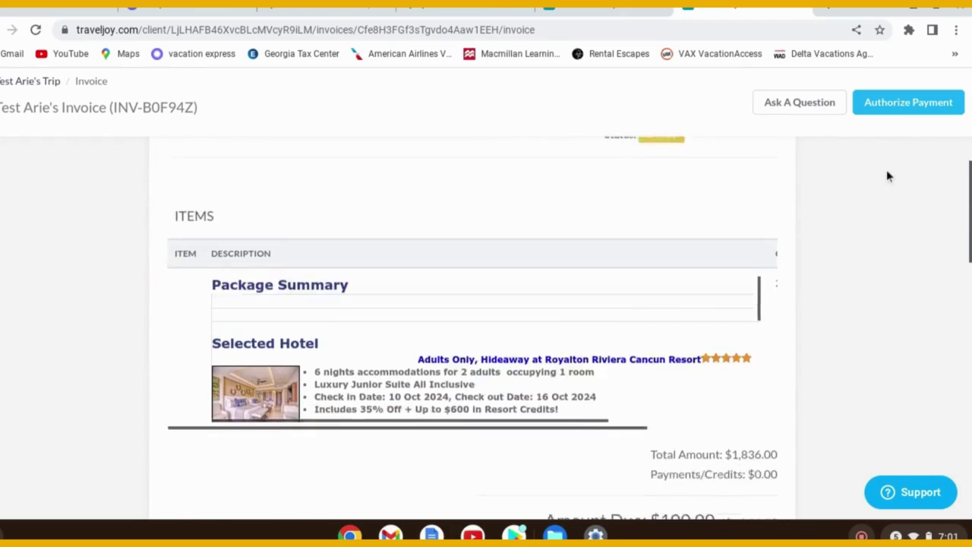
{"action": "scroll", "coordinate": [887, 175], "scroll_direction": "down", "scroll_amount": 1}
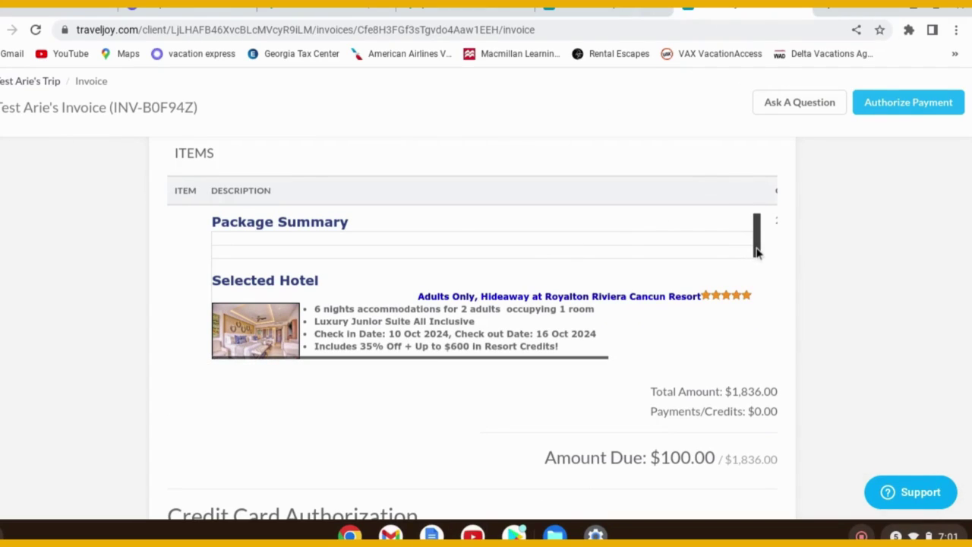
{"action": "left_click_drag", "start_coordinate": [756, 253], "coordinate": [746, 355]}
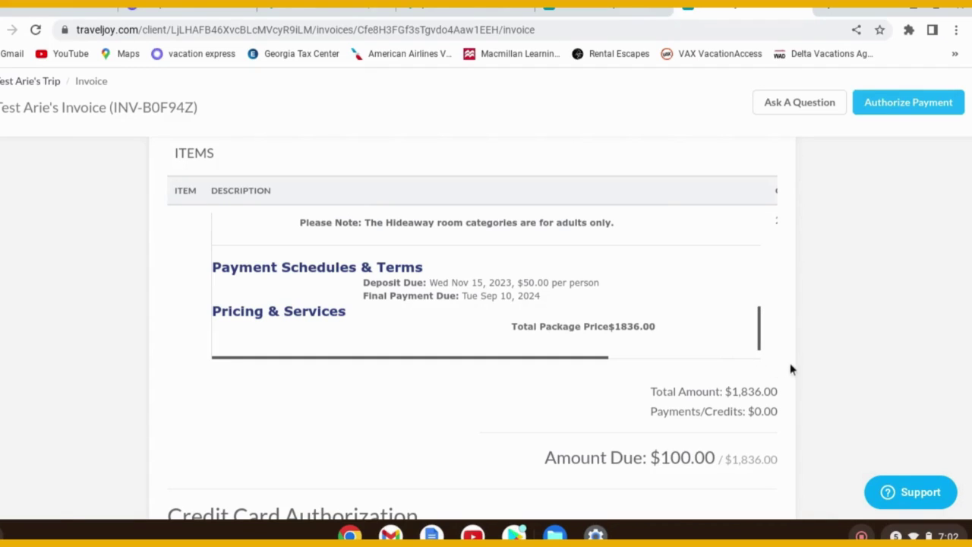
Scroll past the Credit Card Authorization form to the $100.00 deposit and $173.60 monthly installments.
{"action": "scroll", "coordinate": [792, 369], "scroll_direction": "down", "scroll_amount": 2}
{"action": "scroll", "coordinate": [792, 370], "scroll_direction": "down", "scroll_amount": 3}
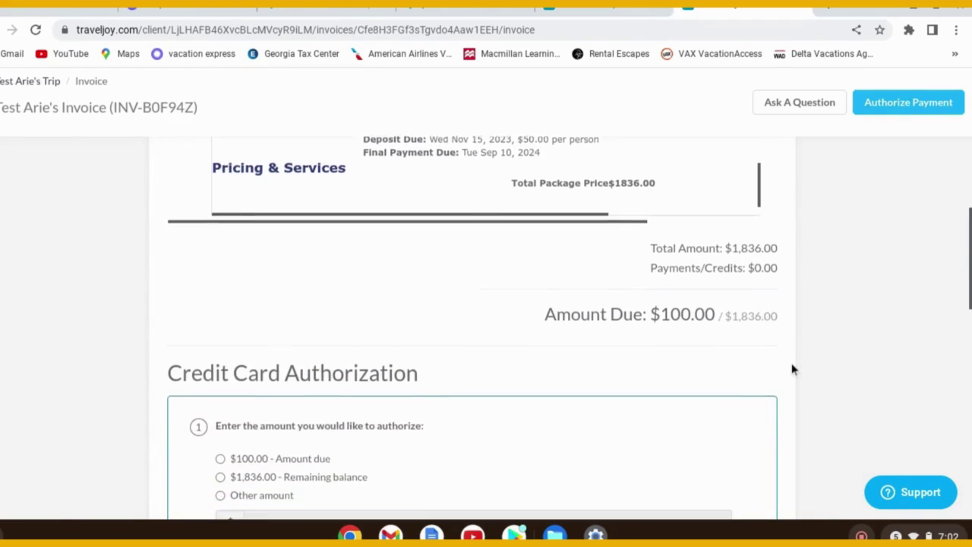
{"action": "scroll", "coordinate": [792, 370], "scroll_direction": "down", "scroll_amount": 4}
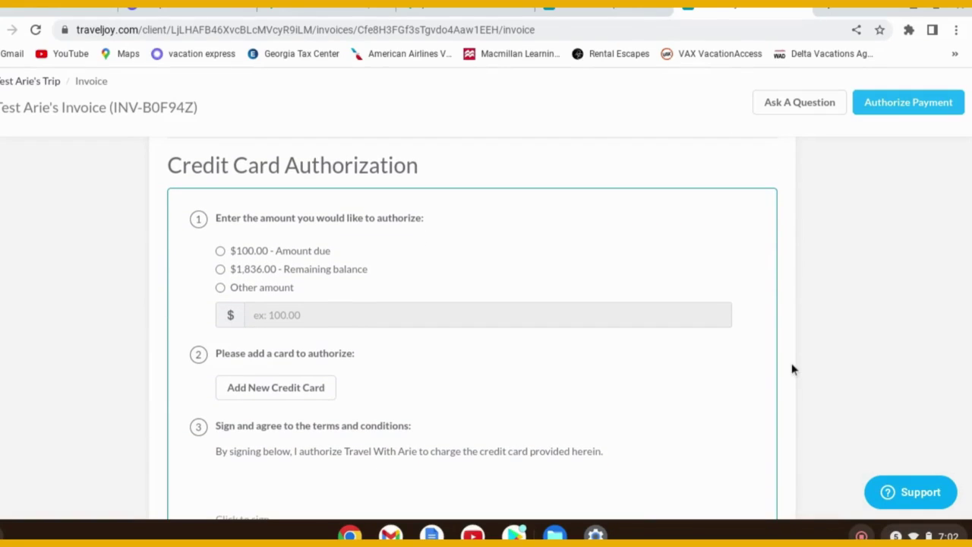
{"action": "scroll", "coordinate": [792, 370], "scroll_direction": "down", "scroll_amount": 2}
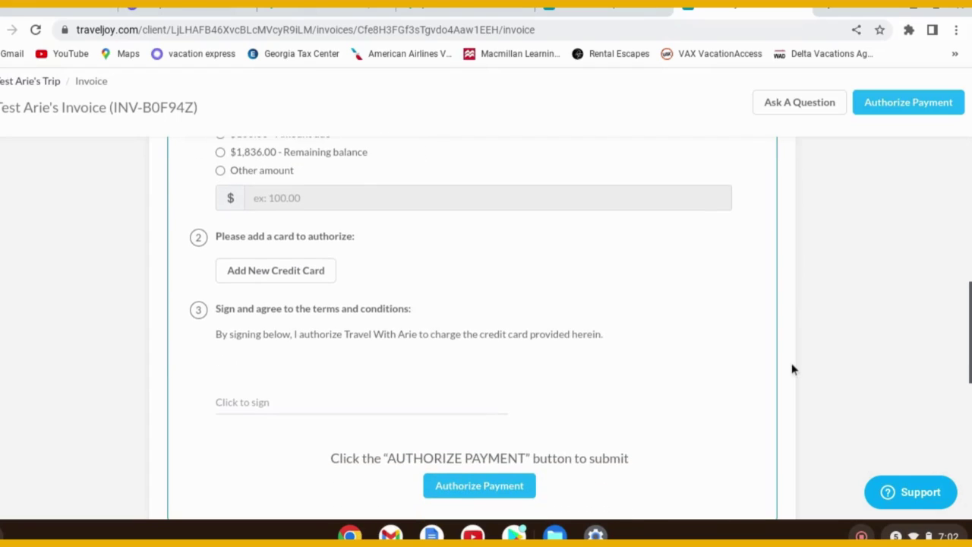
{"action": "scroll", "coordinate": [792, 369], "scroll_direction": "up", "scroll_amount": 3}
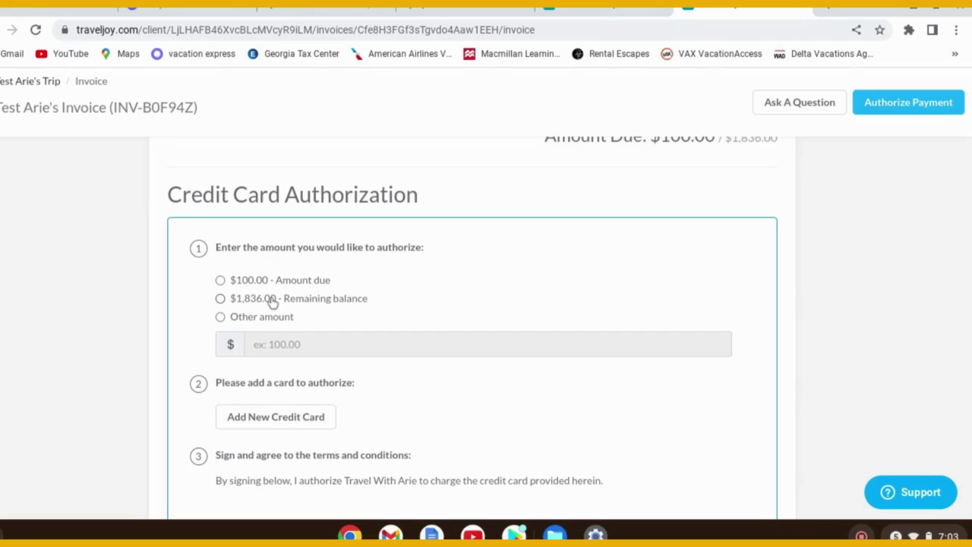
{"action": "scroll", "coordinate": [507, 268], "scroll_direction": "down", "scroll_amount": 3}
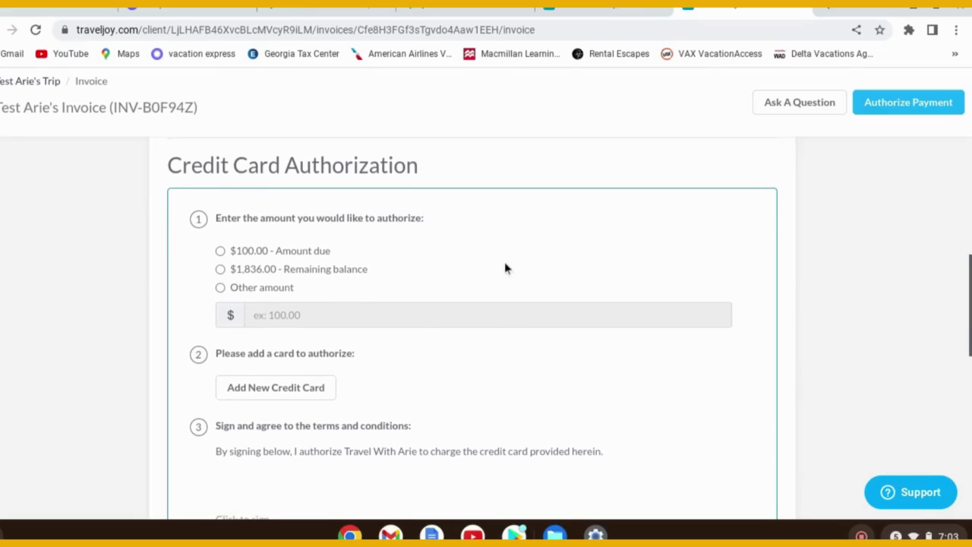
{"action": "scroll", "coordinate": [507, 268], "scroll_direction": "down", "scroll_amount": 3}
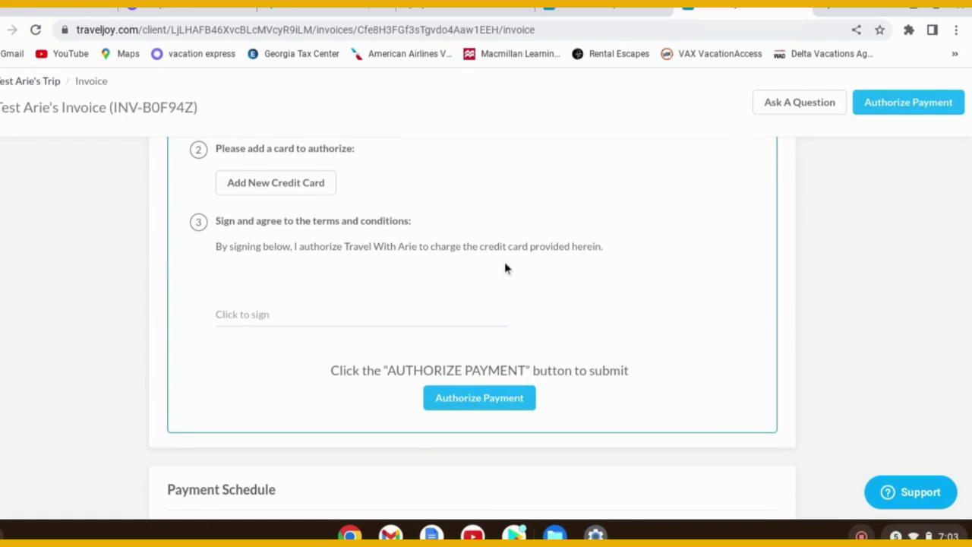
{"action": "scroll", "coordinate": [506, 268], "scroll_direction": "down", "scroll_amount": 7}
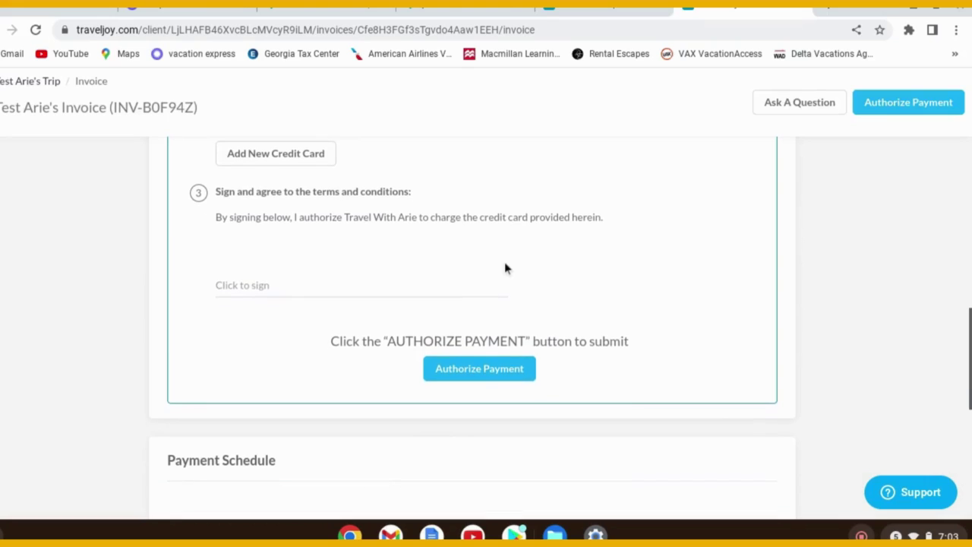
{"action": "scroll", "coordinate": [505, 268], "scroll_direction": "down", "scroll_amount": 4}
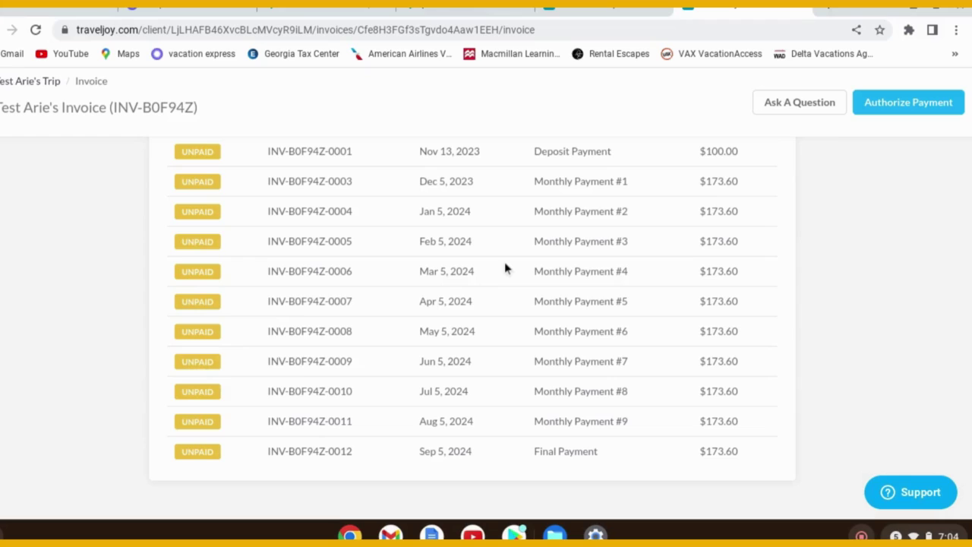
{"action": "scroll", "coordinate": [506, 269], "scroll_direction": "up", "scroll_amount": 1}
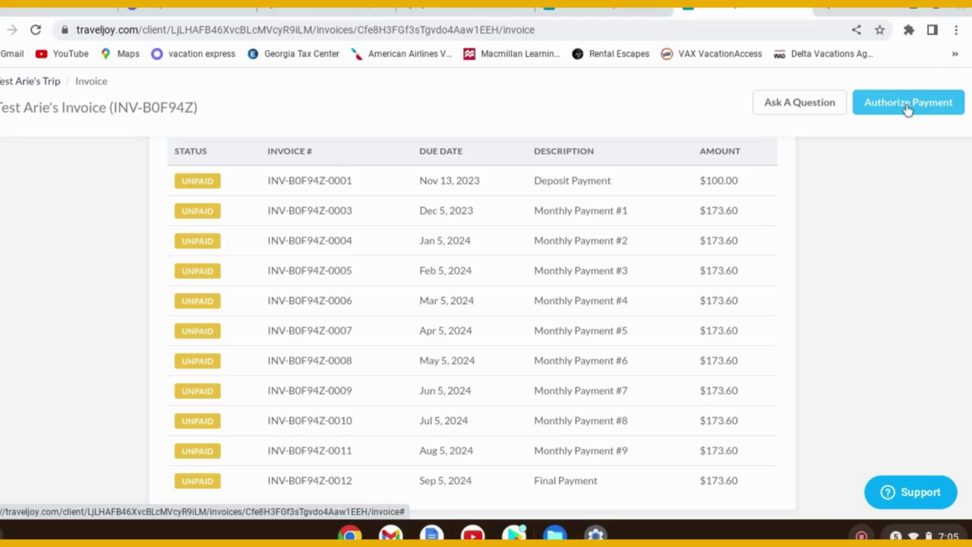
Authorize a custom amount of 200 instead of the $100.00 due, then start adding a new credit card.
{"action": "scroll", "coordinate": [884, 228], "scroll_direction": "down", "scroll_amount": 2}
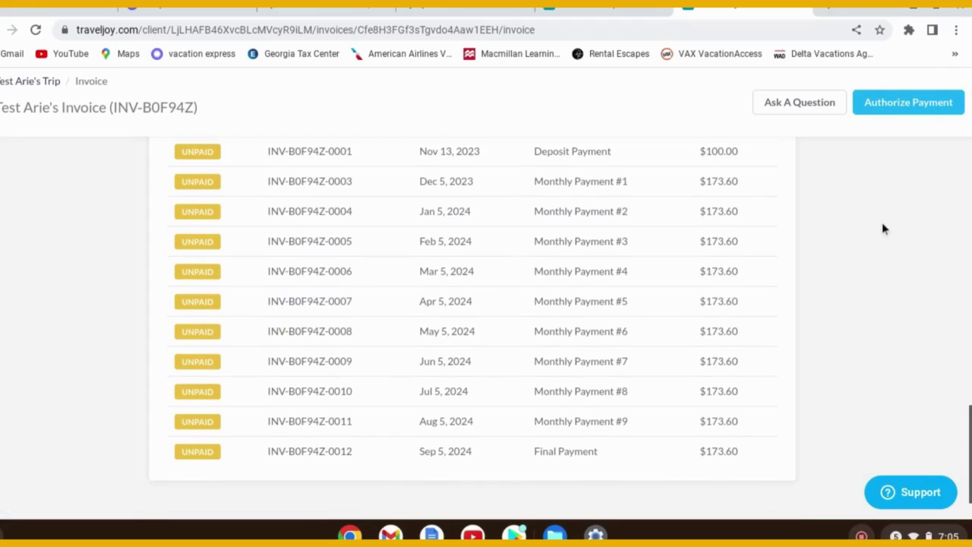
{"action": "scroll", "coordinate": [885, 228], "scroll_direction": "up", "scroll_amount": 10}
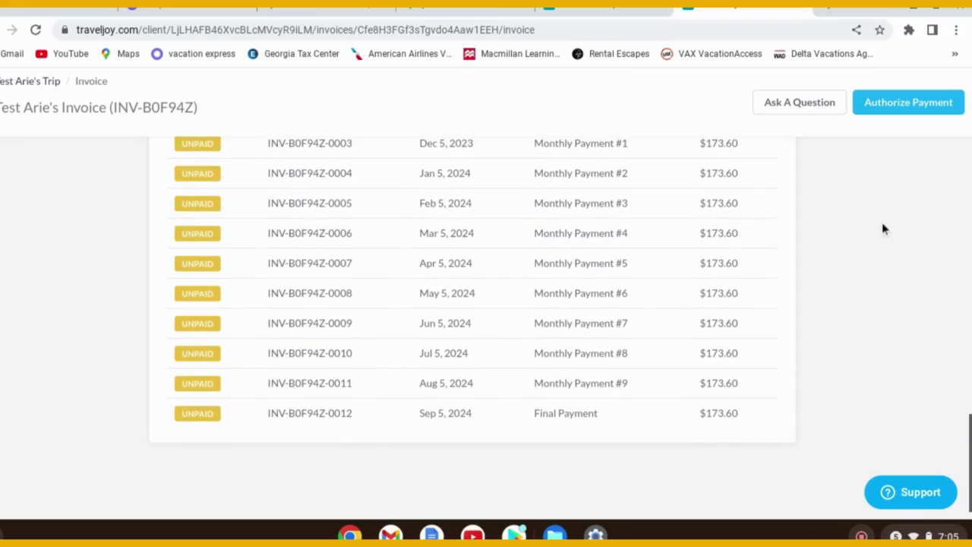
{"action": "scroll", "coordinate": [884, 228], "scroll_direction": "down", "scroll_amount": 1}
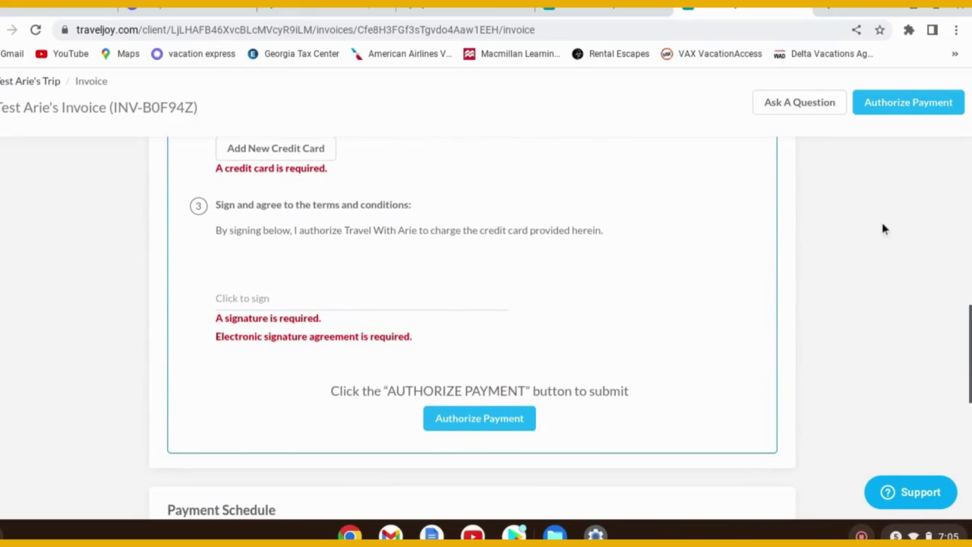
{"action": "scroll", "coordinate": [884, 227], "scroll_direction": "up", "scroll_amount": 2}
{"action": "scroll", "coordinate": [884, 228], "scroll_direction": "up", "scroll_amount": 3}
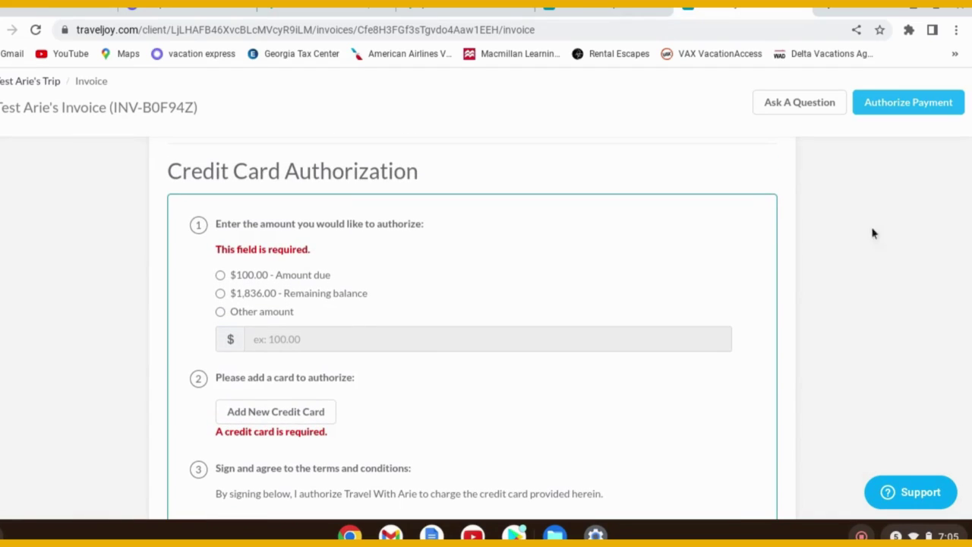
{"action": "left_click", "coordinate": [220, 275]}
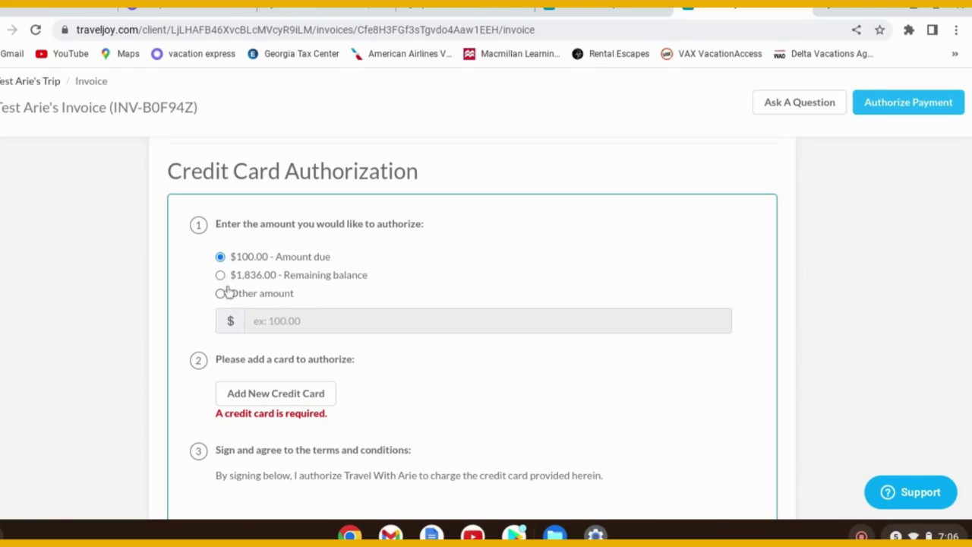
{"action": "left_click", "coordinate": [220, 294]}
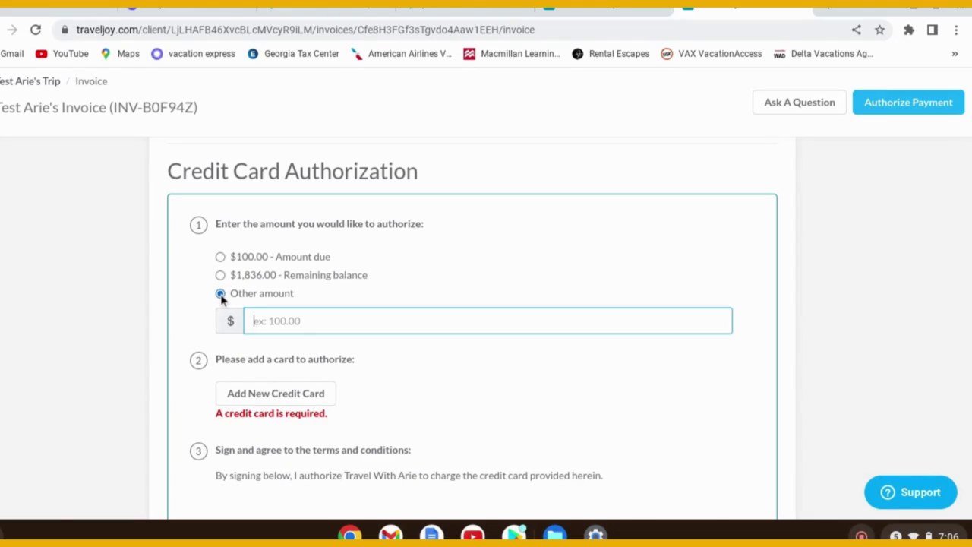
{"action": "type", "text": "200"}
{"action": "left_click", "coordinate": [430, 262]}
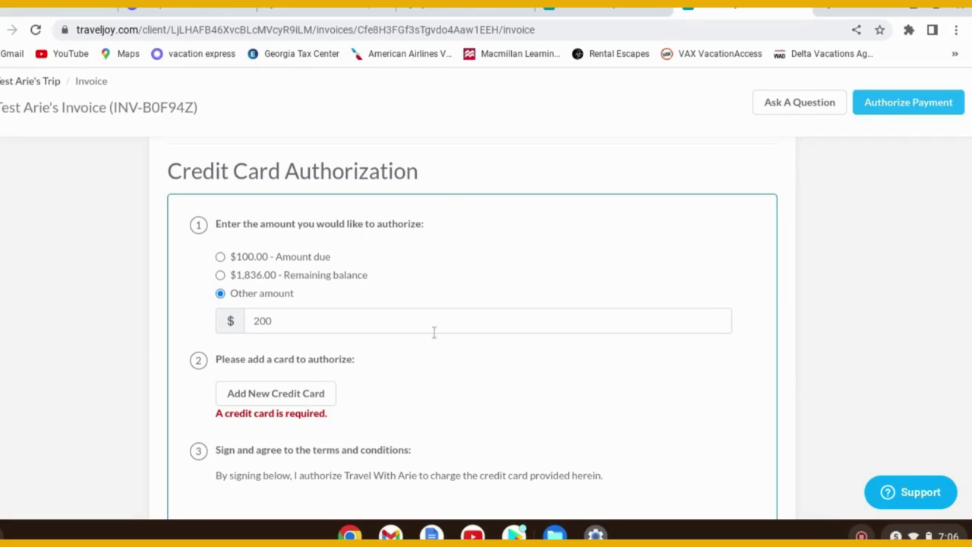
{"action": "left_click", "coordinate": [322, 398]}
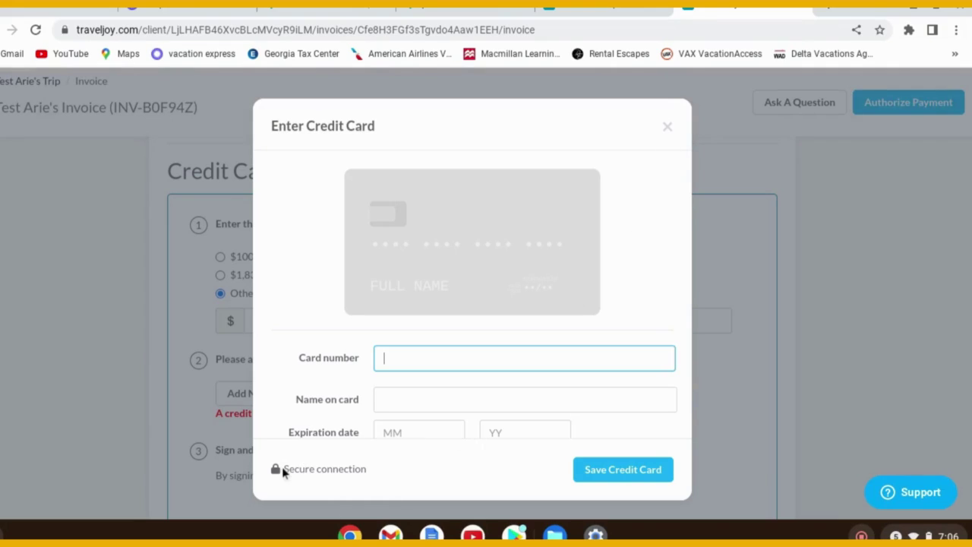
Close the Enter Credit Card form without adding a card.
{"action": "left_click", "coordinate": [296, 325]}
{"action": "scroll", "coordinate": [296, 325], "scroll_direction": "down", "scroll_amount": 2}
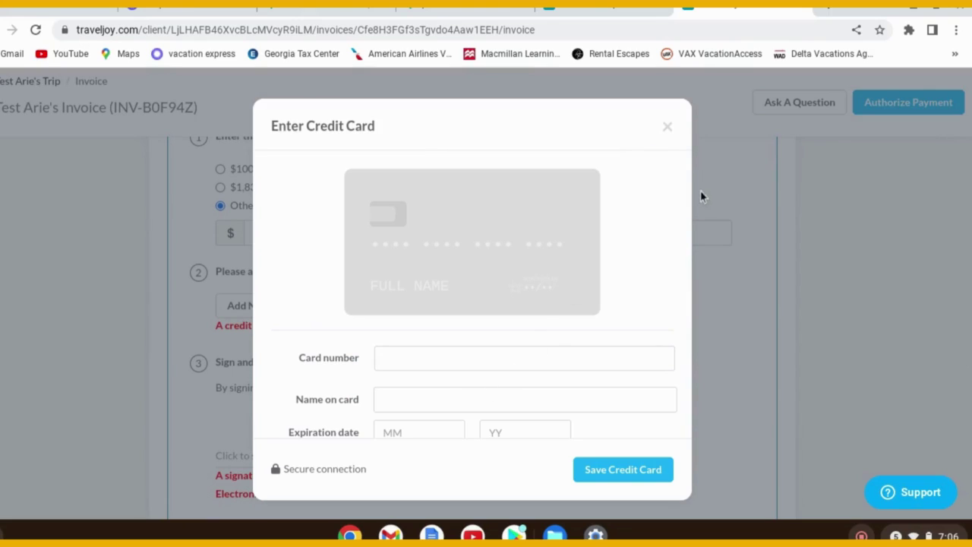
{"action": "left_click", "coordinate": [671, 132]}
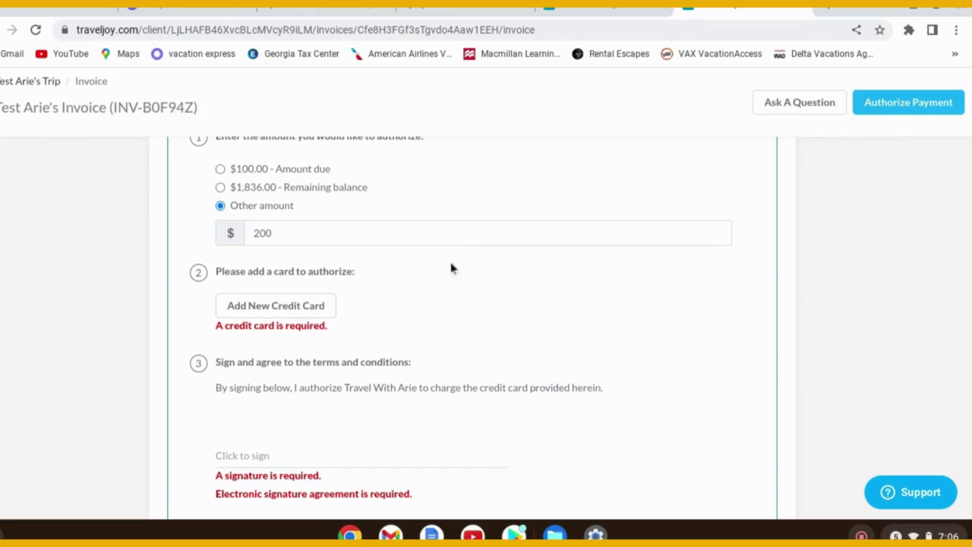
Scroll to the signature and Authorize Payment area, then switch to the Vacation Express quote.
{"action": "scroll", "coordinate": [425, 299], "scroll_direction": "down", "scroll_amount": 1}
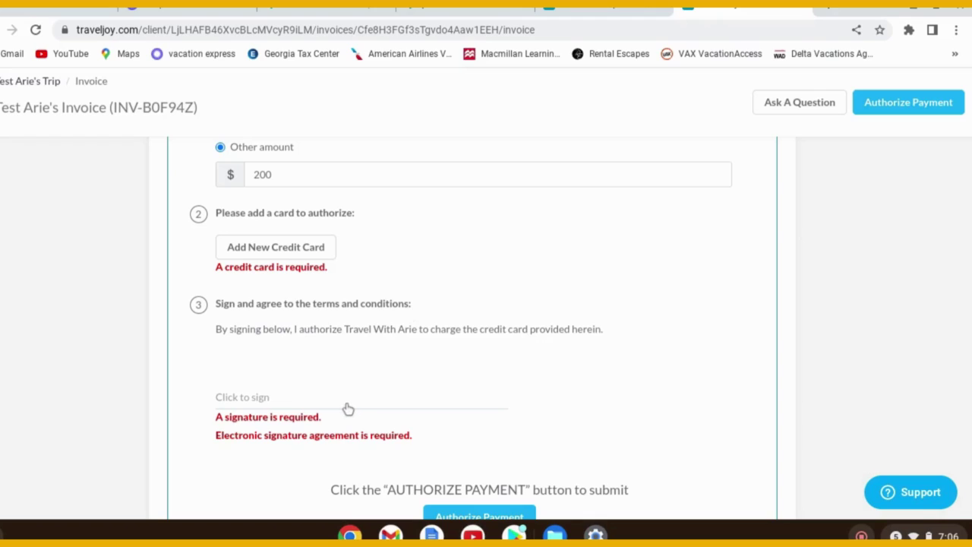
{"action": "scroll", "coordinate": [346, 409], "scroll_direction": "down", "scroll_amount": 2}
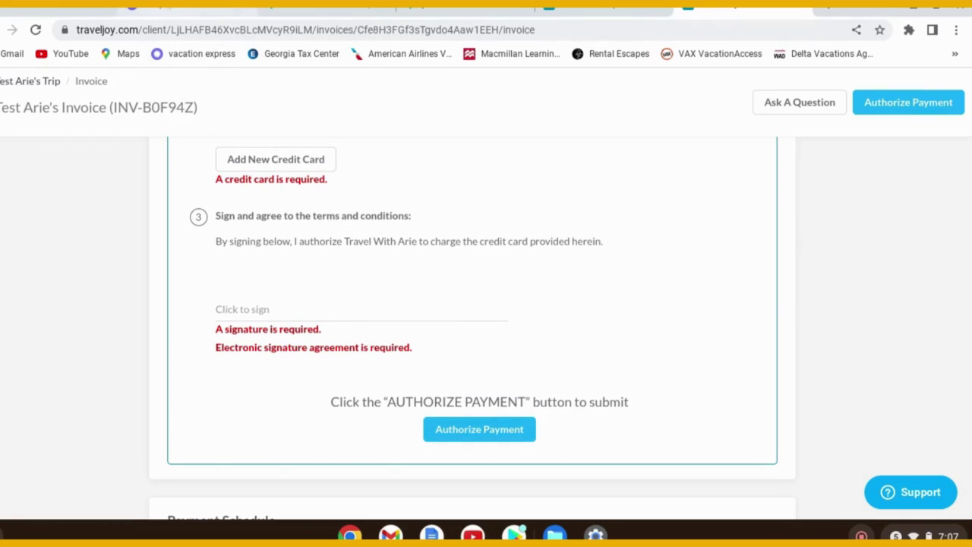
{"action": "left_click", "coordinate": [190, 6]}
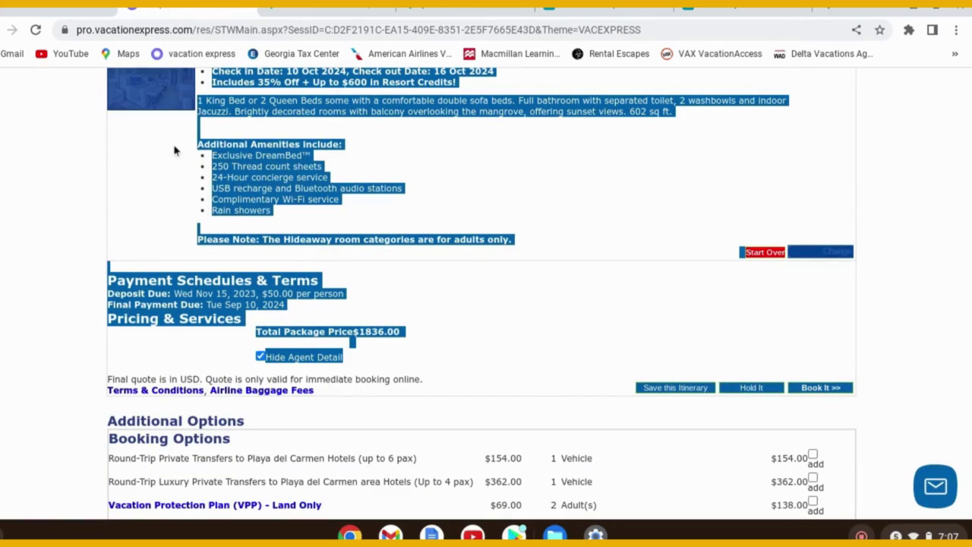
Review the Royalton Riviera Cancun package summary, then return to the trip's Messages showing invoice INV-B0F94Z.
{"action": "left_click", "coordinate": [173, 151]}
{"action": "scroll", "coordinate": [173, 150], "scroll_direction": "up", "scroll_amount": 5}
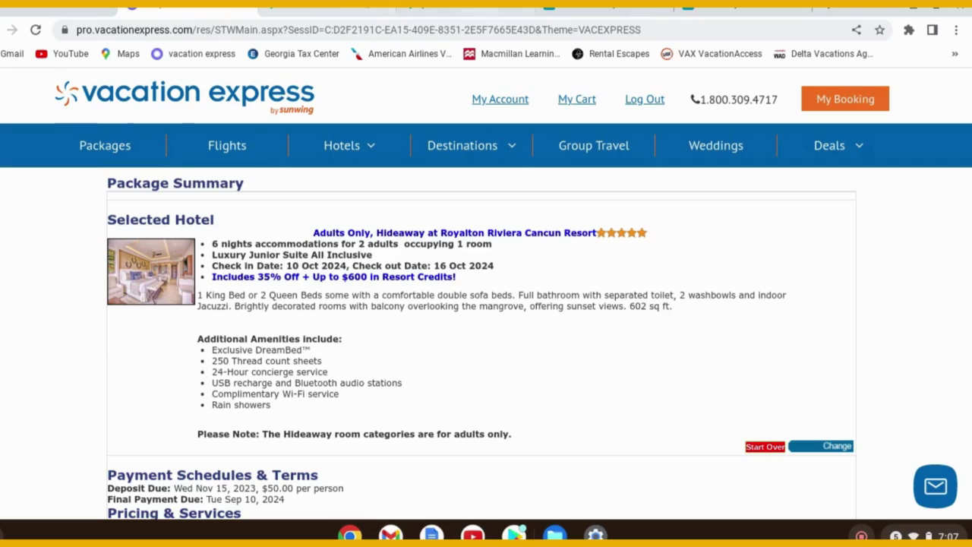
{"action": "left_click", "coordinate": [571, 12]}
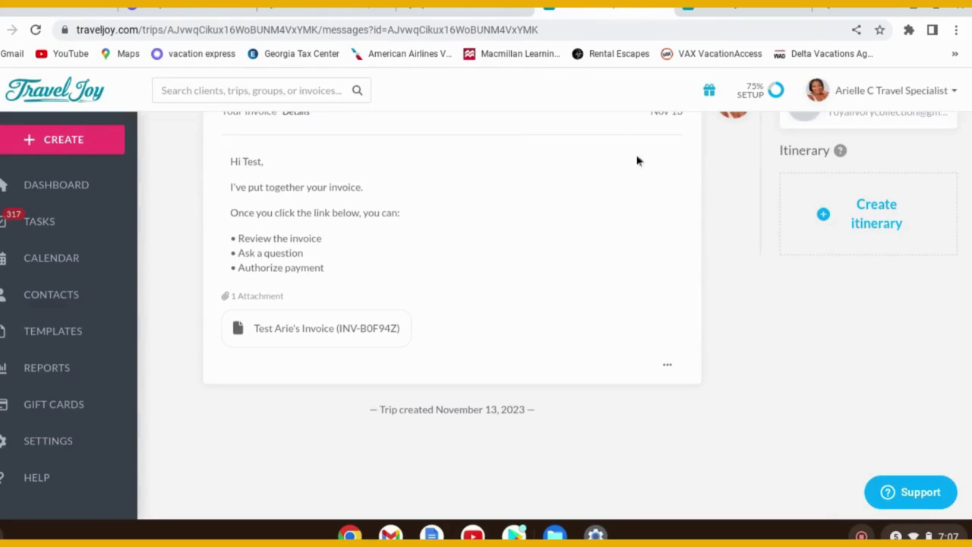